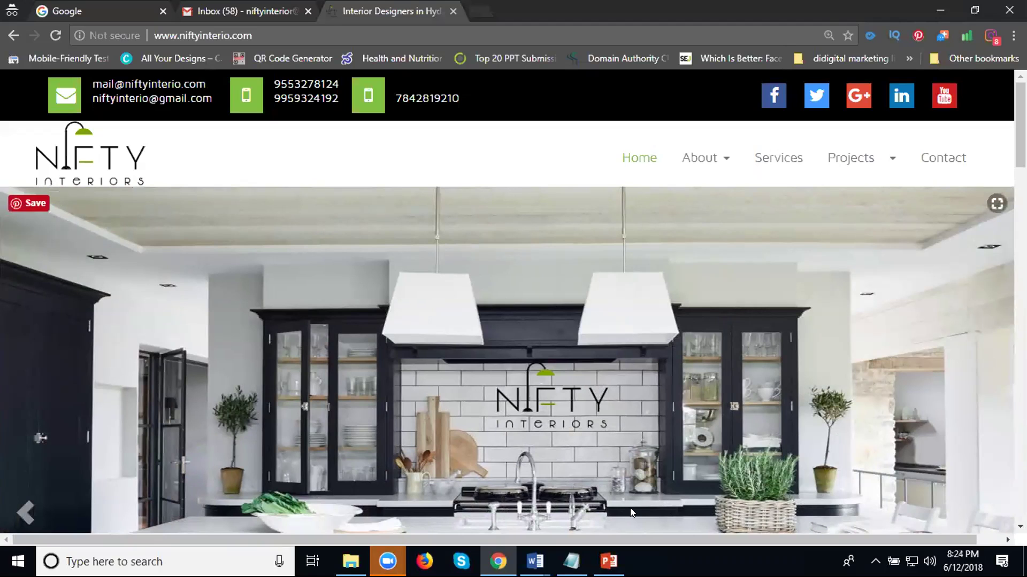
Switch to Word and look over the "classfieds content" document
mouse_move(535, 562)
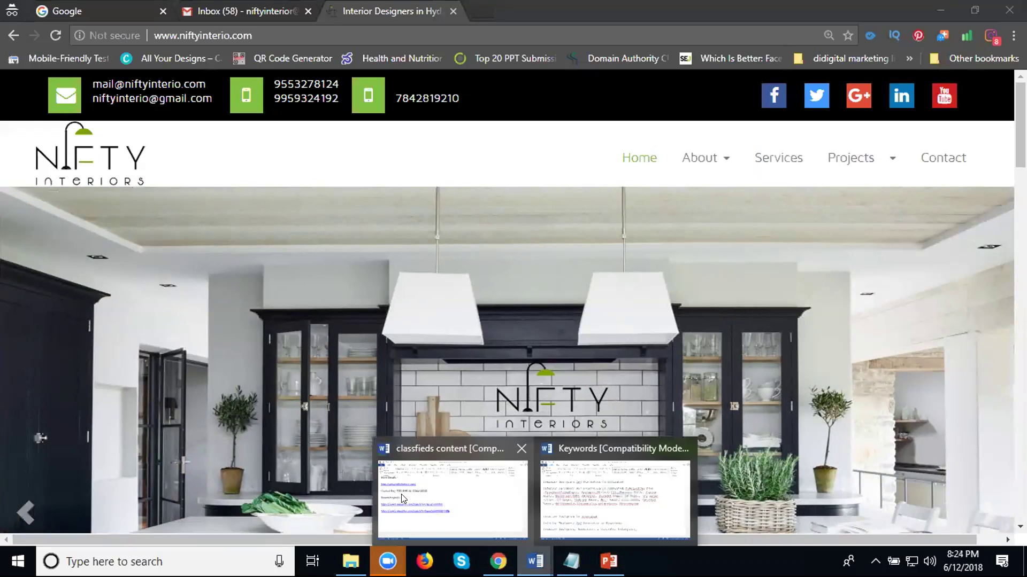
left_click(422, 459)
scroll(436, 405, "up", 5)
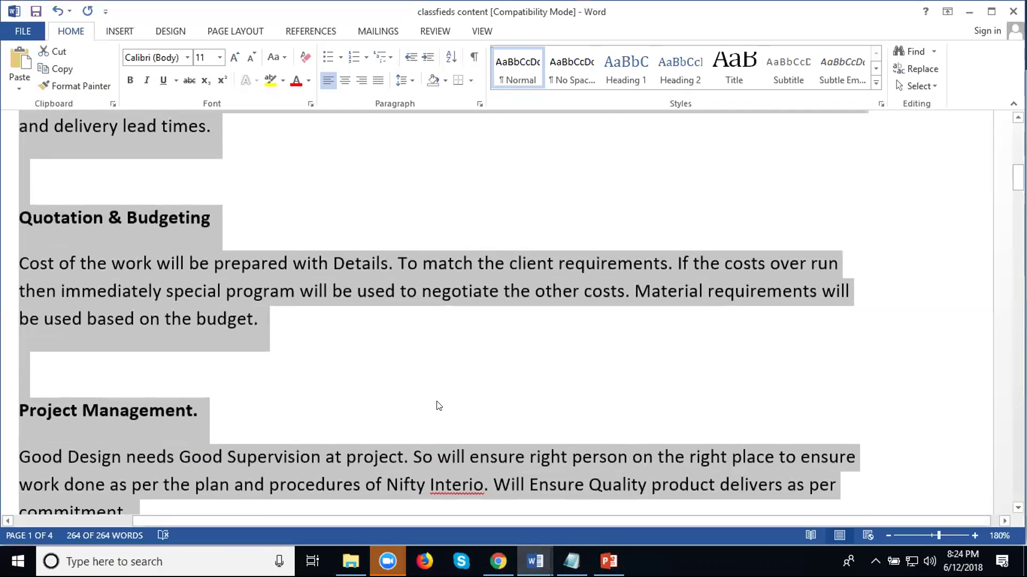
Switch to the blank PowerPoint presentation and look over its transition, animation, slide show and review commands
left_click(613, 556)
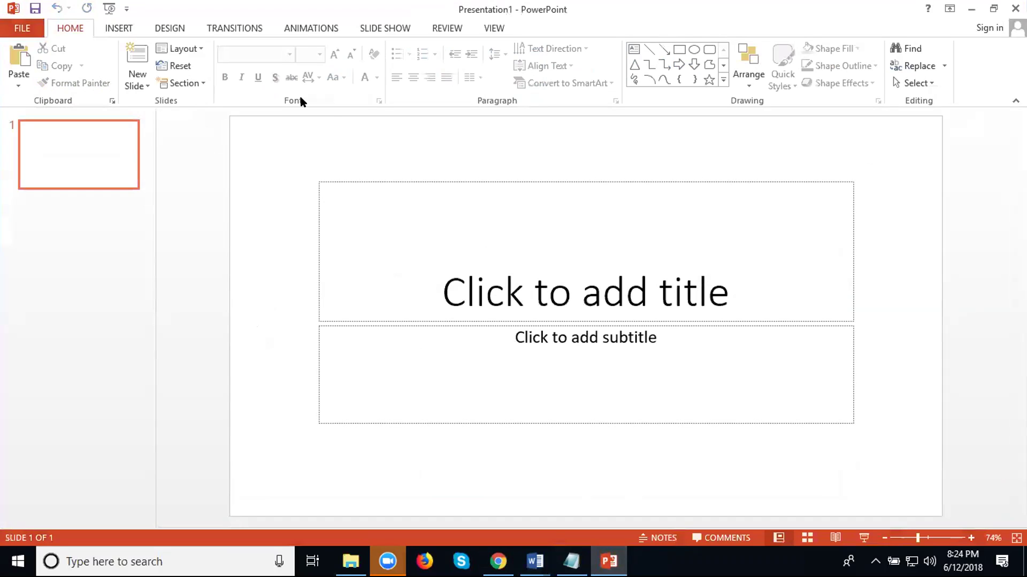
left_click(234, 31)
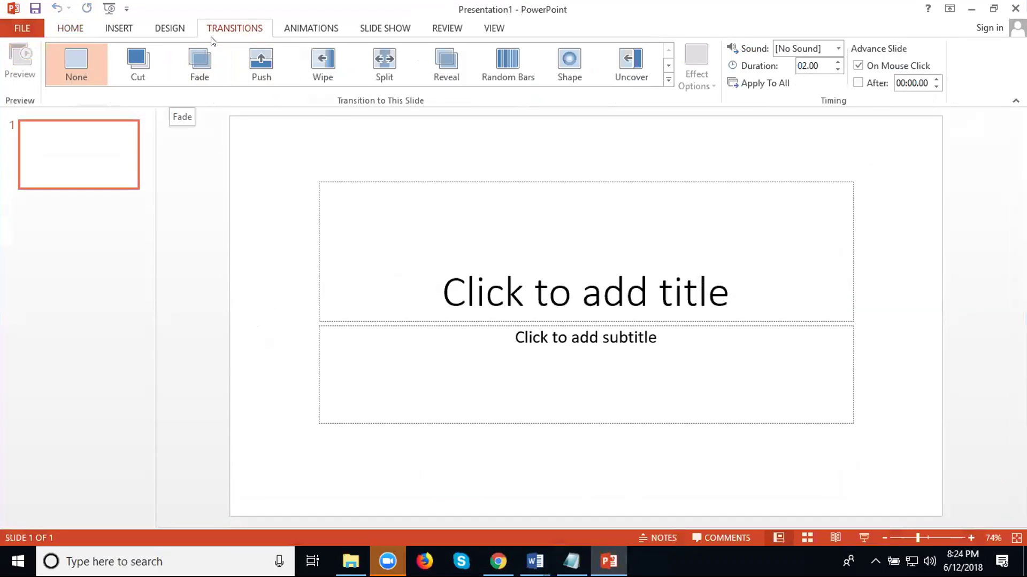
left_click(295, 29)
left_click(378, 25)
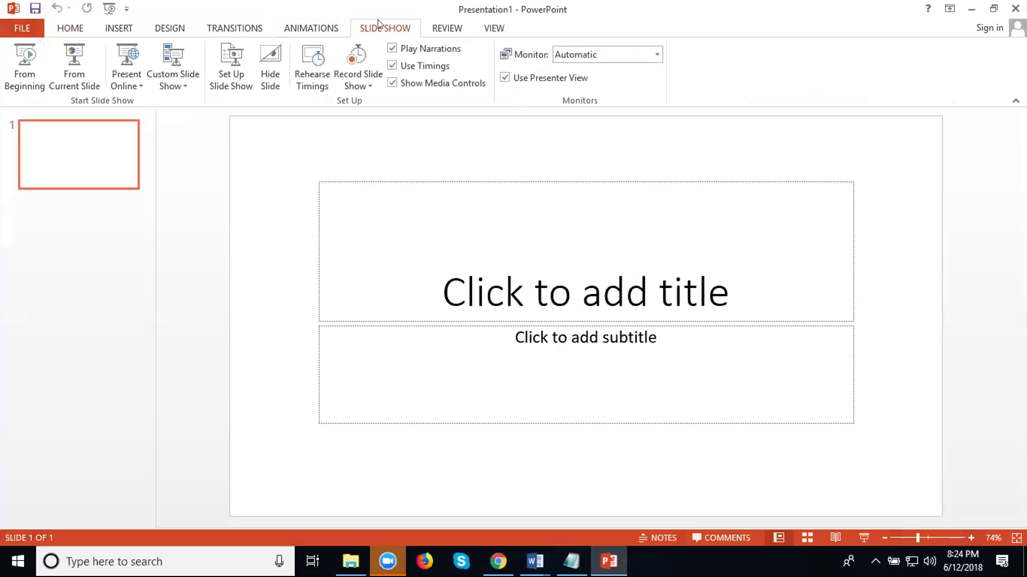
left_click(428, 29)
Delete the title and subtitle placeholders from the first slide
left_click(126, 30)
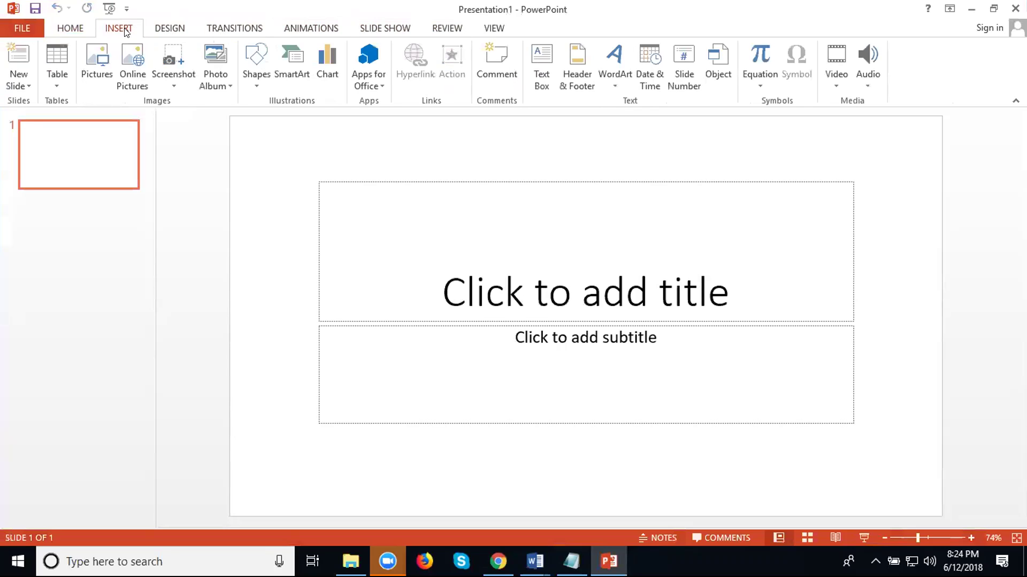
left_click(480, 174)
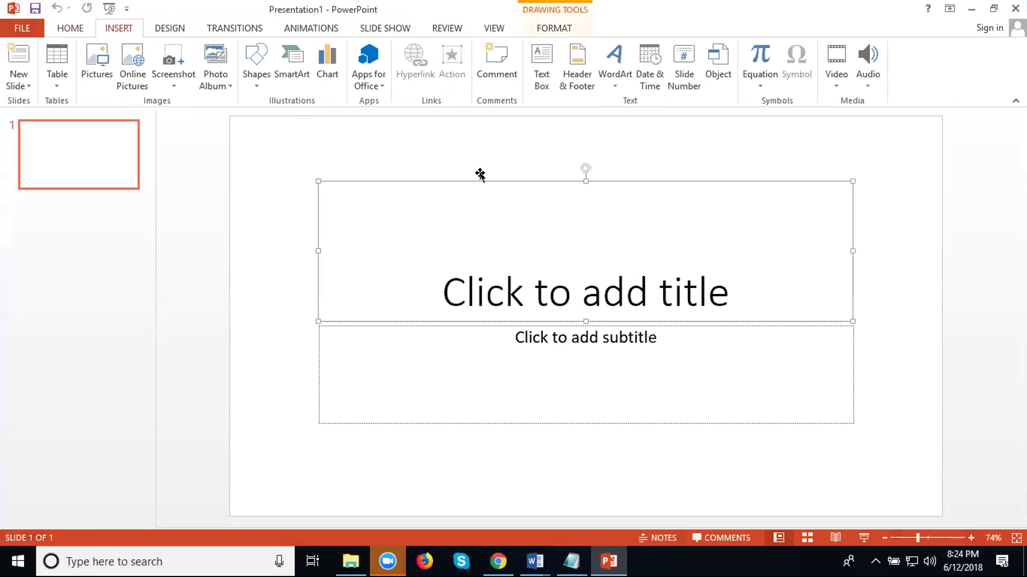
key("Delete")
left_click(458, 322)
key("Delete")
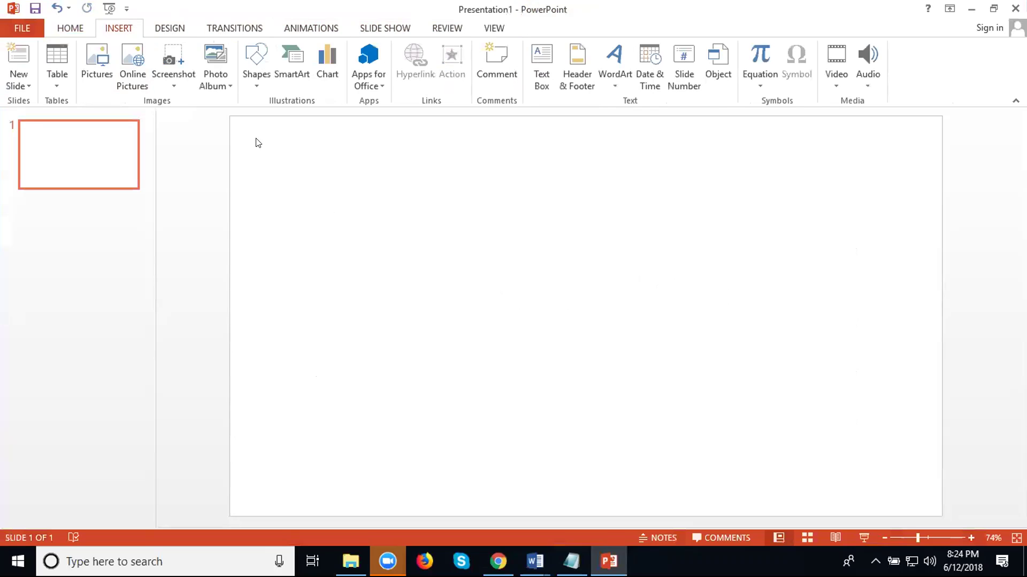
Insert the Nifty Interiors logo picture "Untitled design (3)" from E:\Projects\projects\final projects\nifty interior onto the slide
left_click(100, 54)
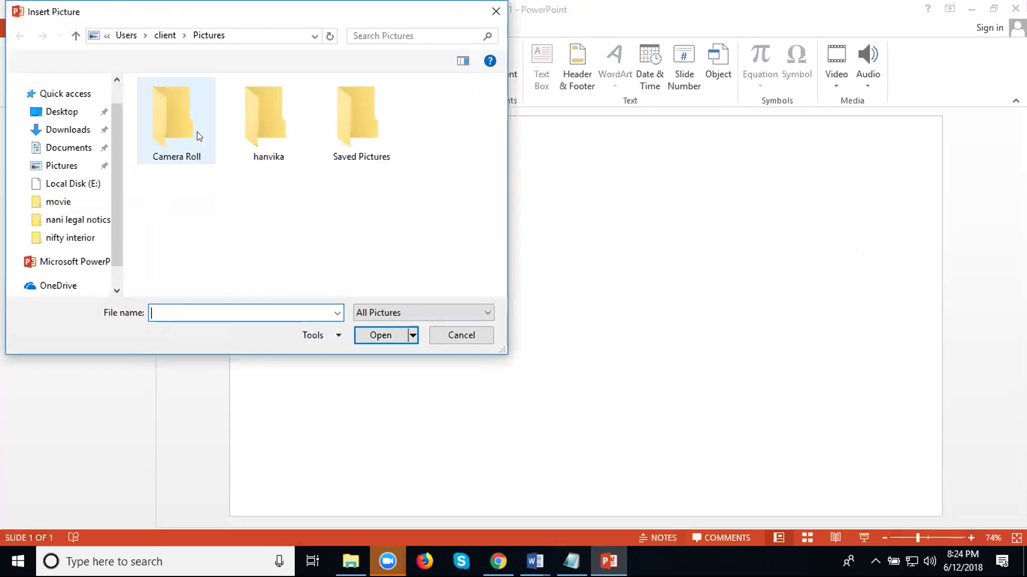
scroll(57, 220, "down", 3)
scroll(57, 221, "down", 1)
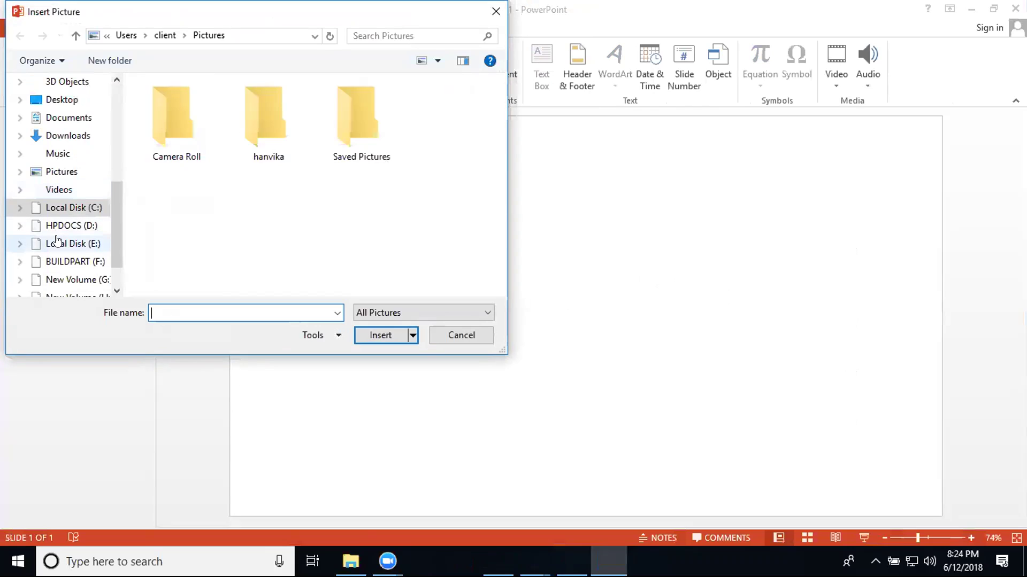
left_click(58, 243)
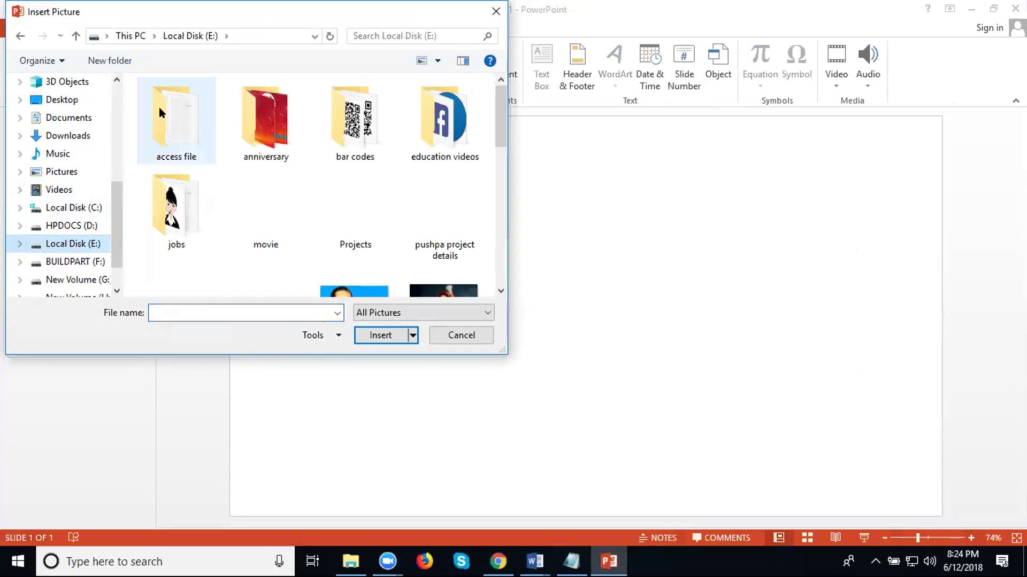
double_click(373, 202)
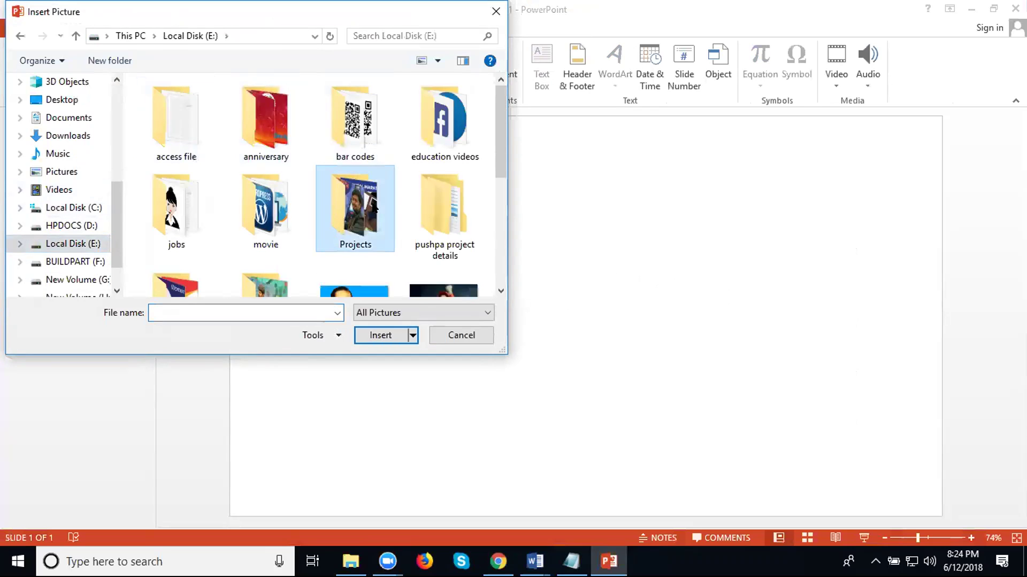
scroll(373, 207, "down", 1)
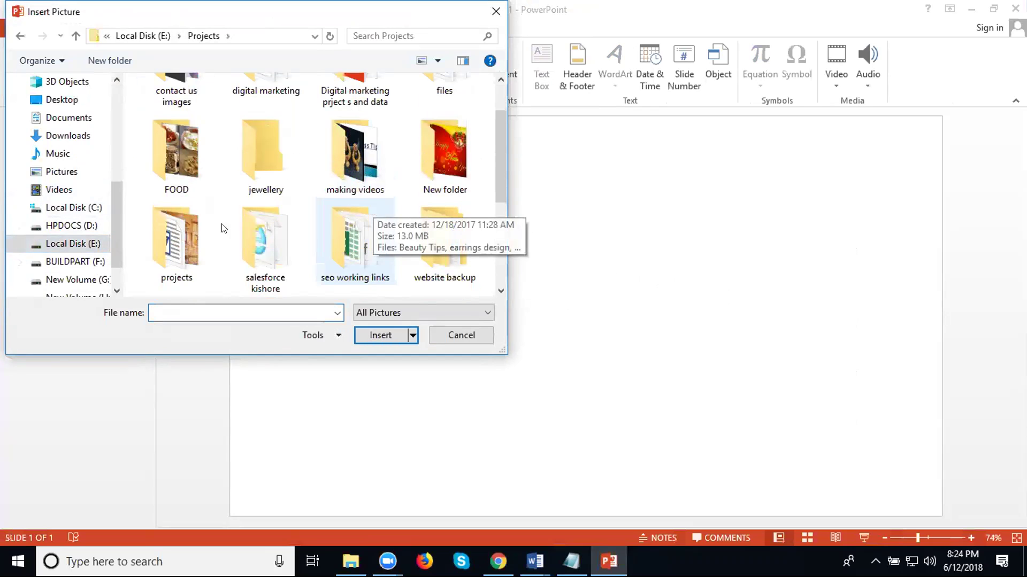
double_click(210, 229)
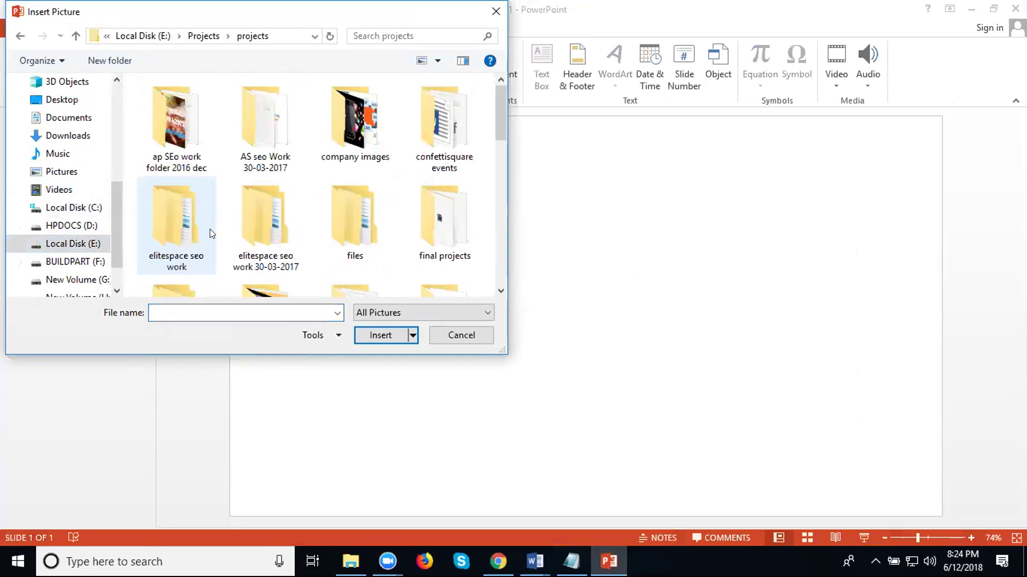
double_click(425, 222)
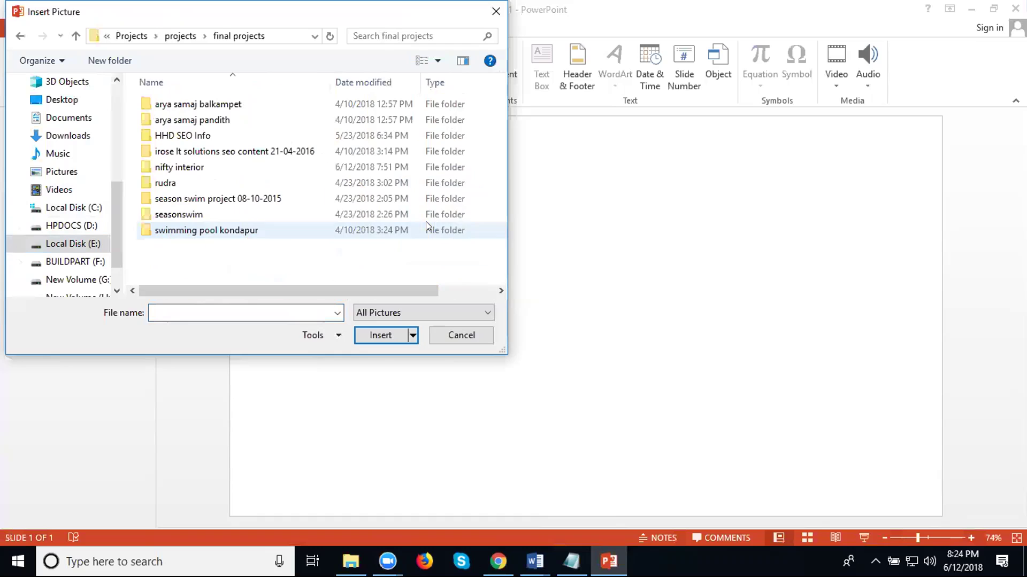
double_click(182, 167)
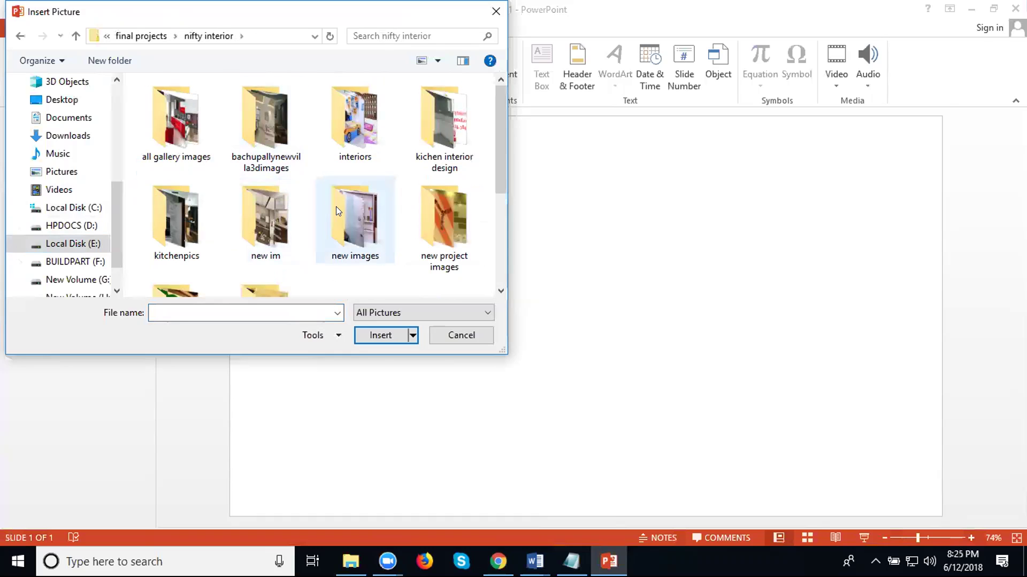
scroll(337, 208, "down", 3)
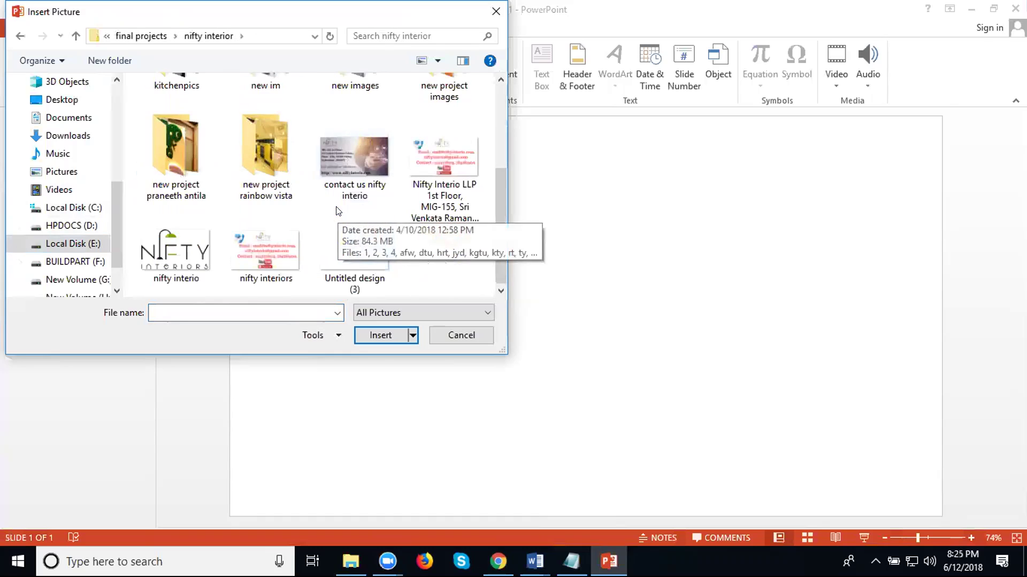
double_click(364, 256)
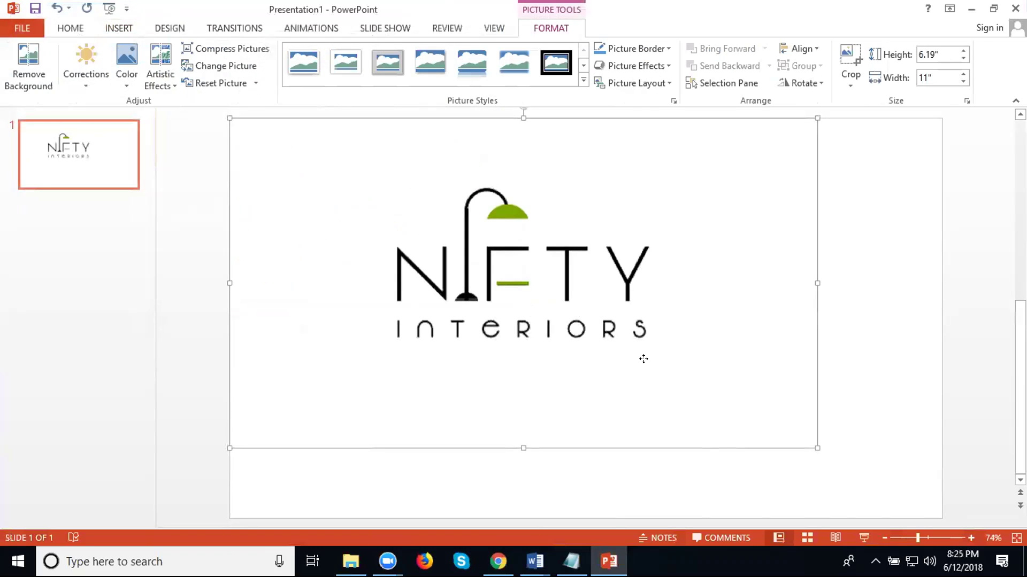
Move the logo picture toward the middle of the slide and enlarge it to about 11.3" wide by 6.36" high
left_click_drag(668, 378, 623, 356)
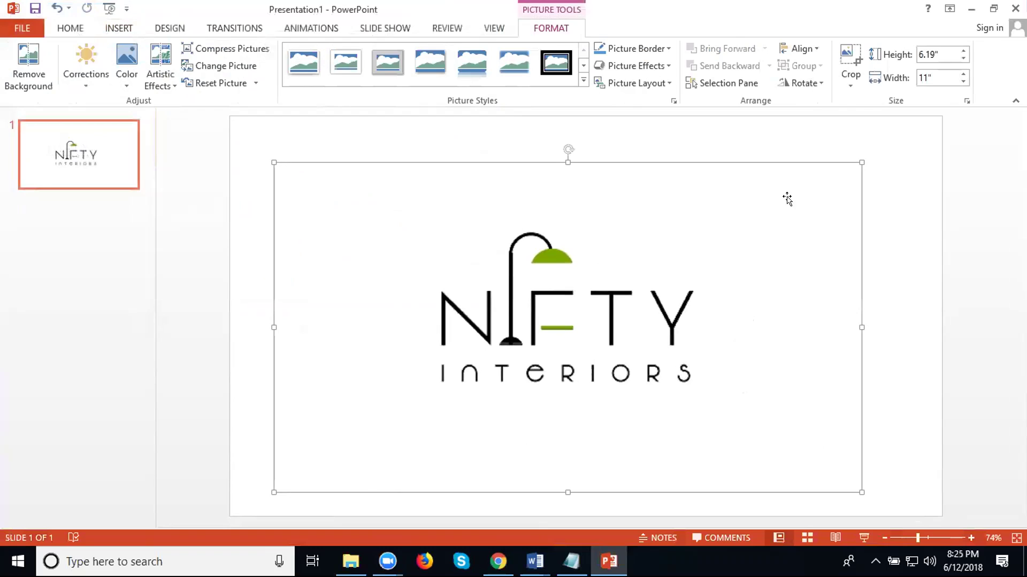
left_click_drag(856, 154, 877, 152)
Apply the Shape transition to the logo slide and add a new slide after it
left_click(98, 150)
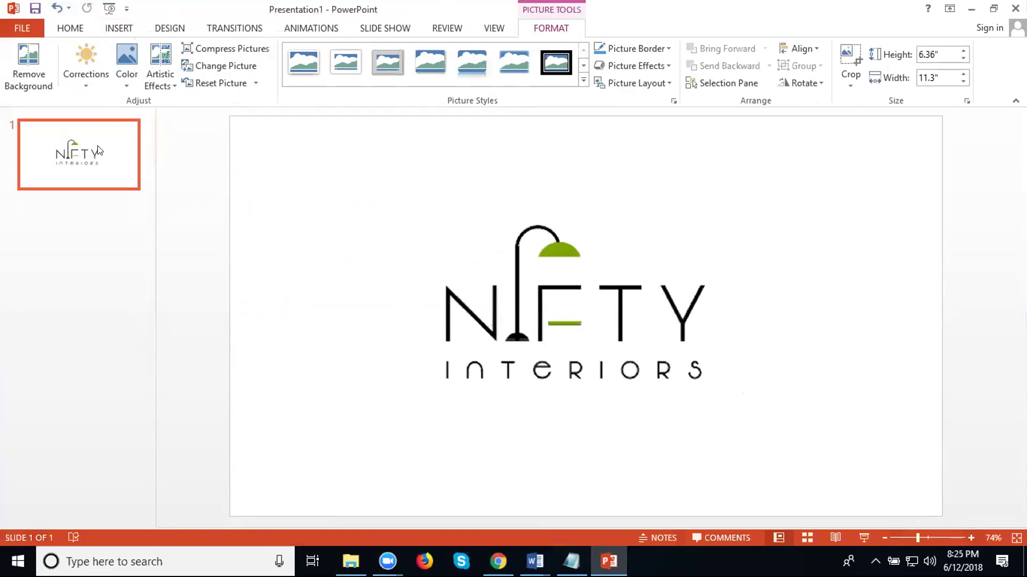
left_click(232, 30)
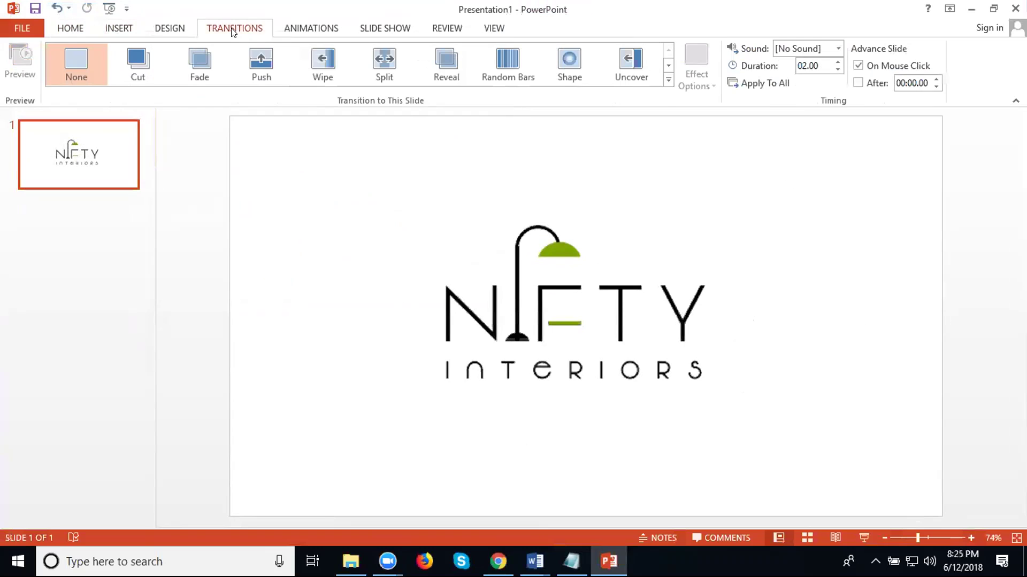
left_click(573, 64)
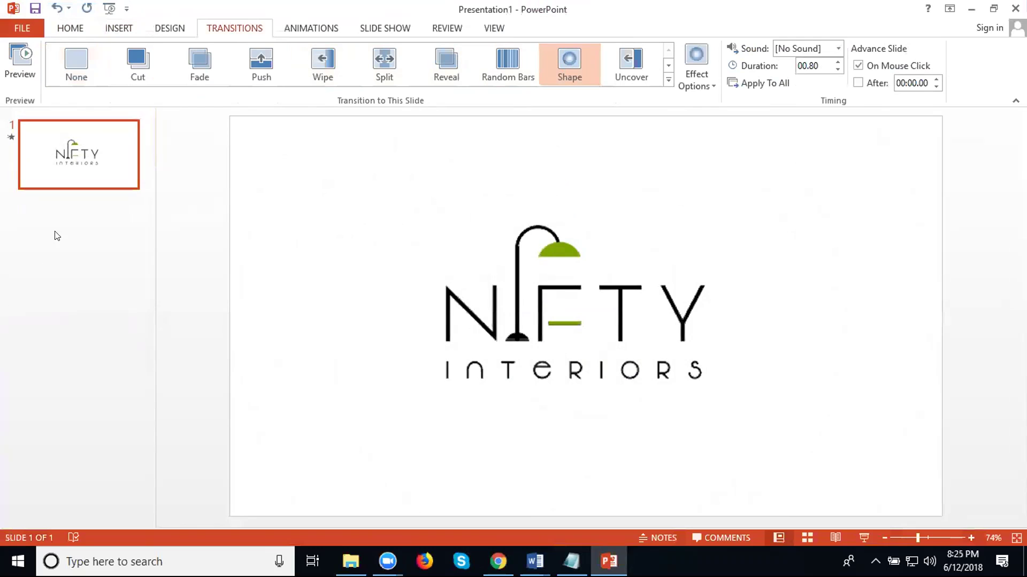
right_click(61, 221)
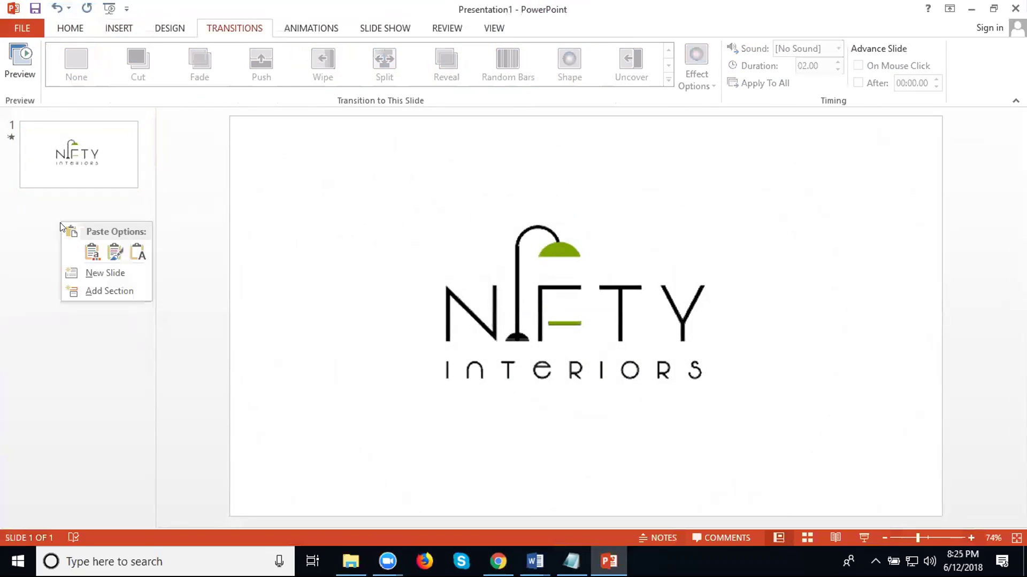
left_click(89, 270)
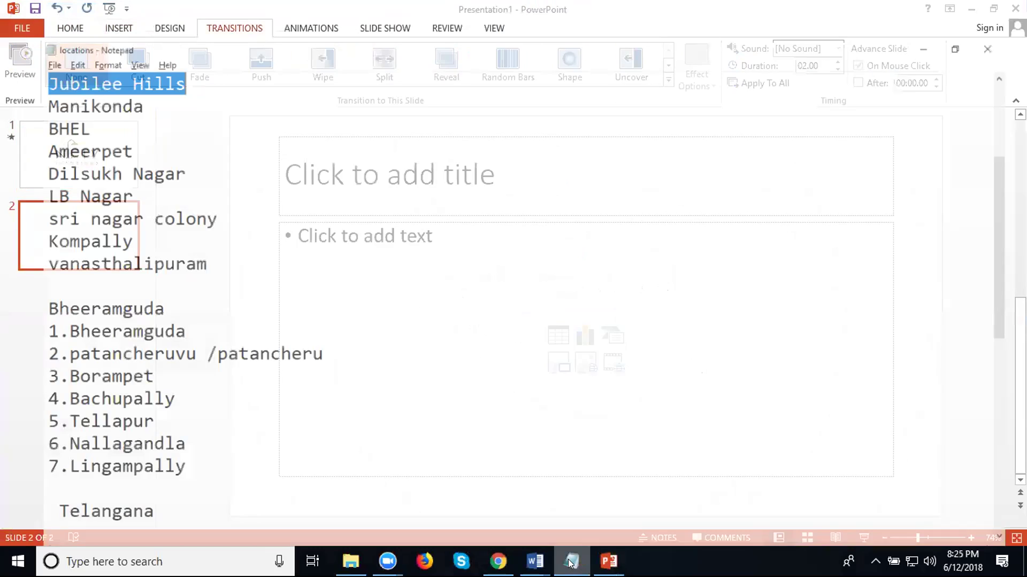
Copy "Interior Designers And Decorators in Hyderabad" from the Keywords document in Word into slide 2's title, without a trailing blank line
mouse_move(536, 562)
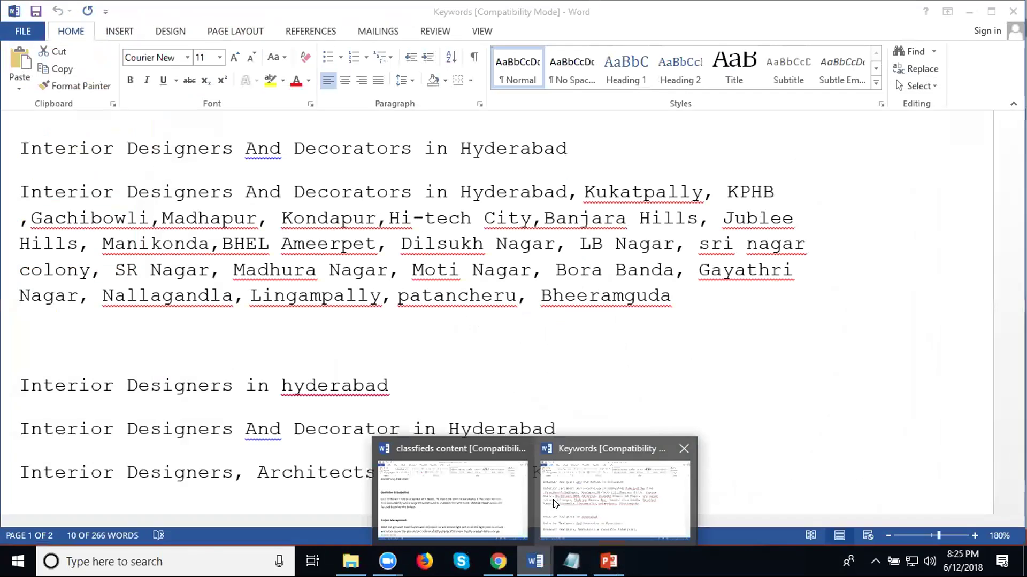
left_click(609, 486)
left_click_drag(574, 140, 18, 150)
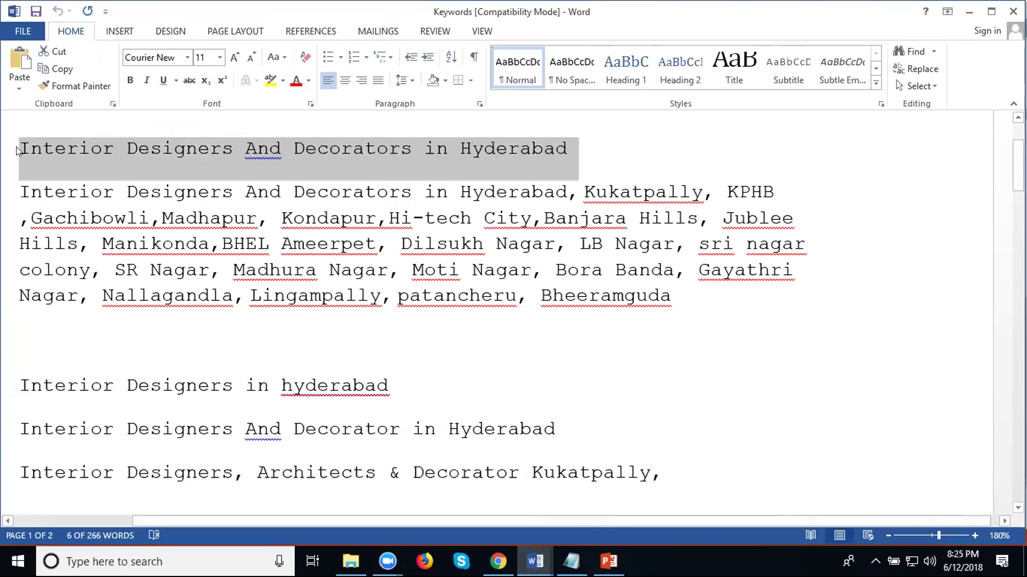
left_click(969, 12)
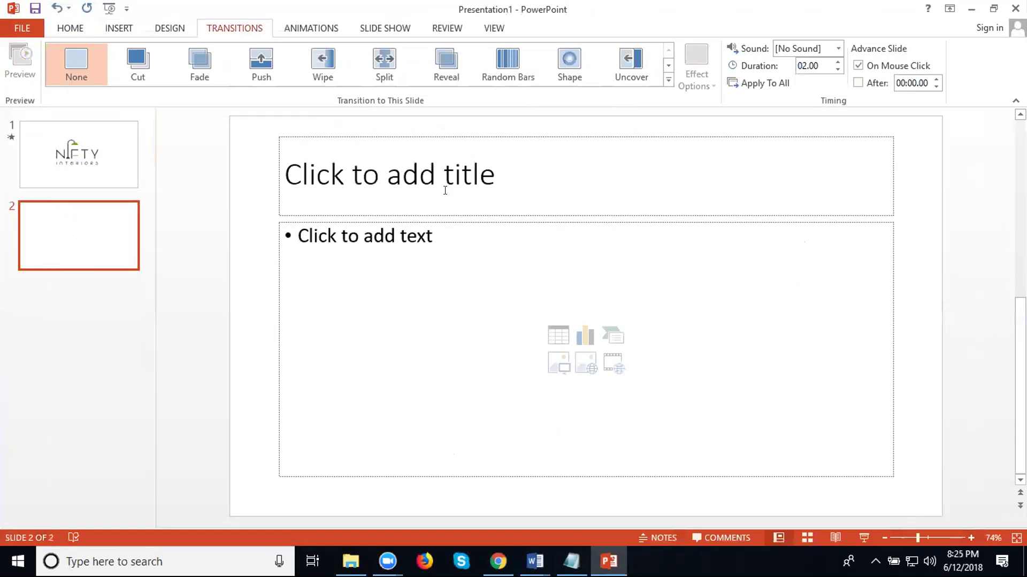
left_click(397, 190)
key("ctrl+v")
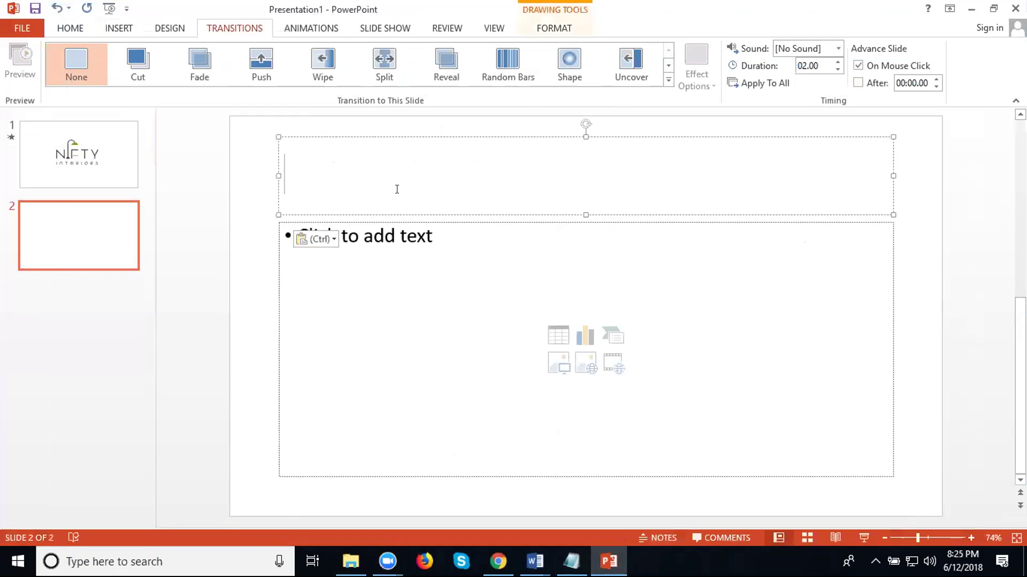
key("BackSpace")
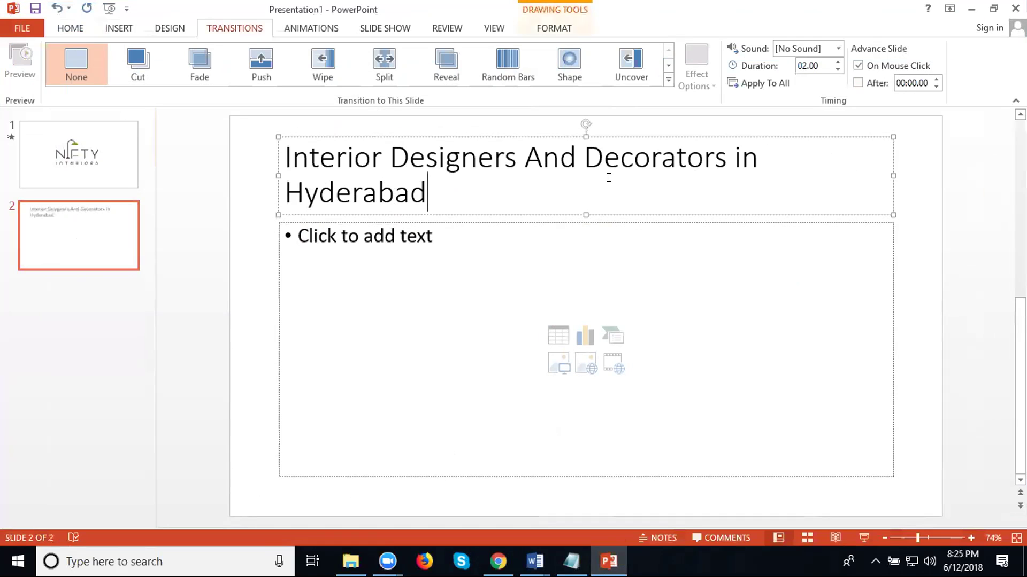
Set the font size of slide 2's title text to 40
left_click(70, 27)
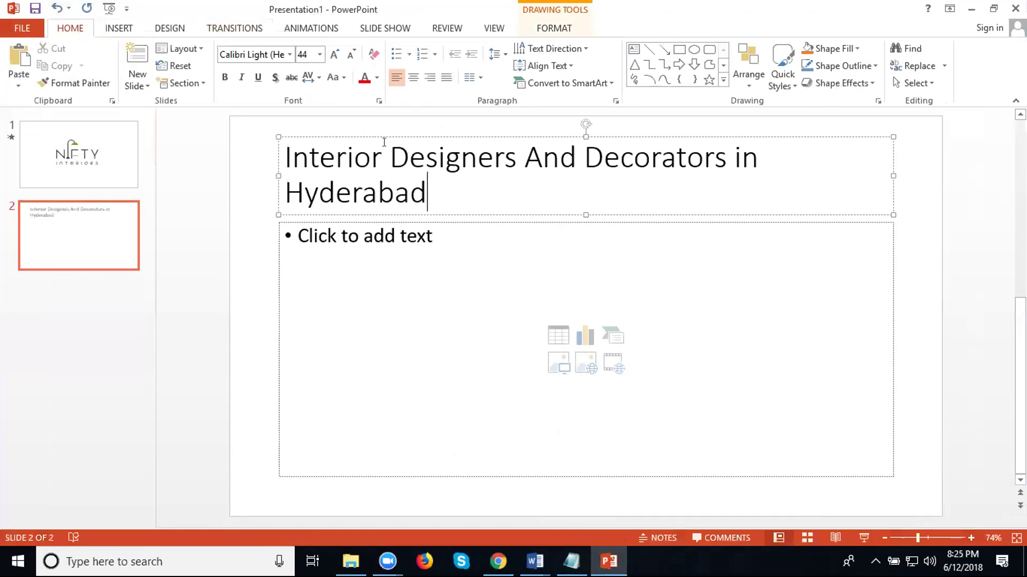
triple_click(407, 180)
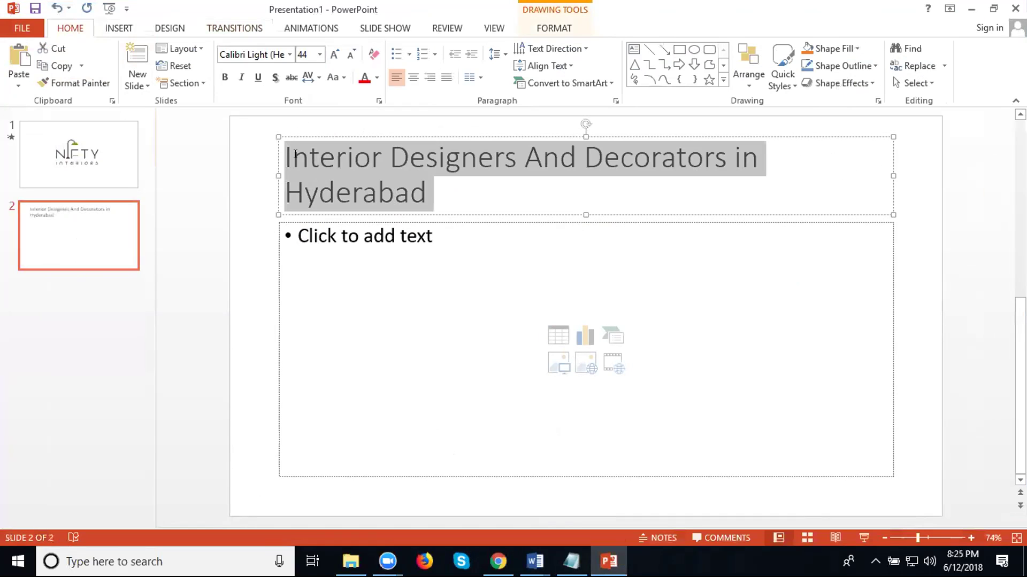
left_click(319, 55)
left_click(303, 268)
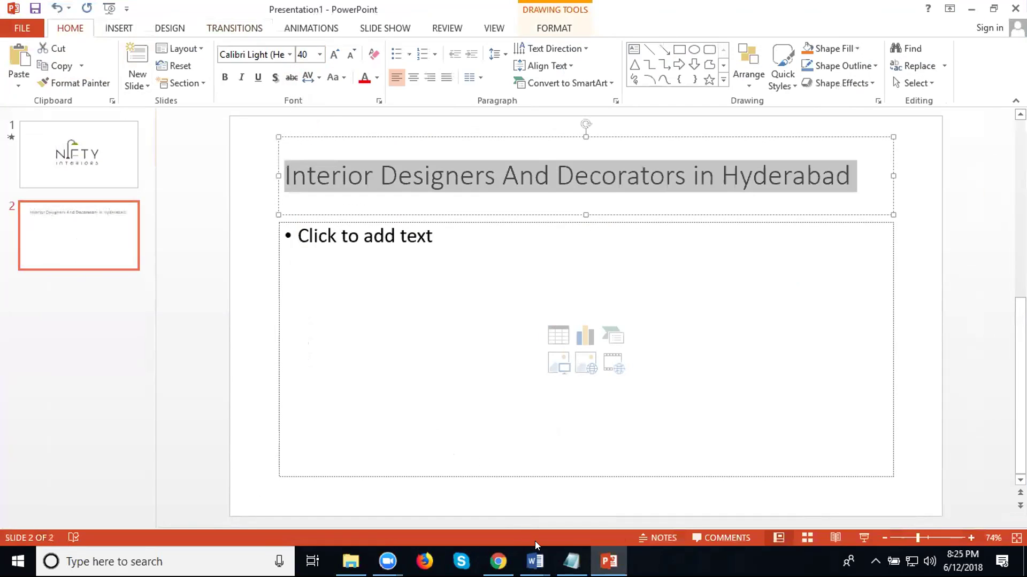
Switch to the "classfieds content" document in Word and copy its opening paragraph introducing Nifty Interio as a leading interior designer
mouse_move(535, 558)
left_click(449, 490)
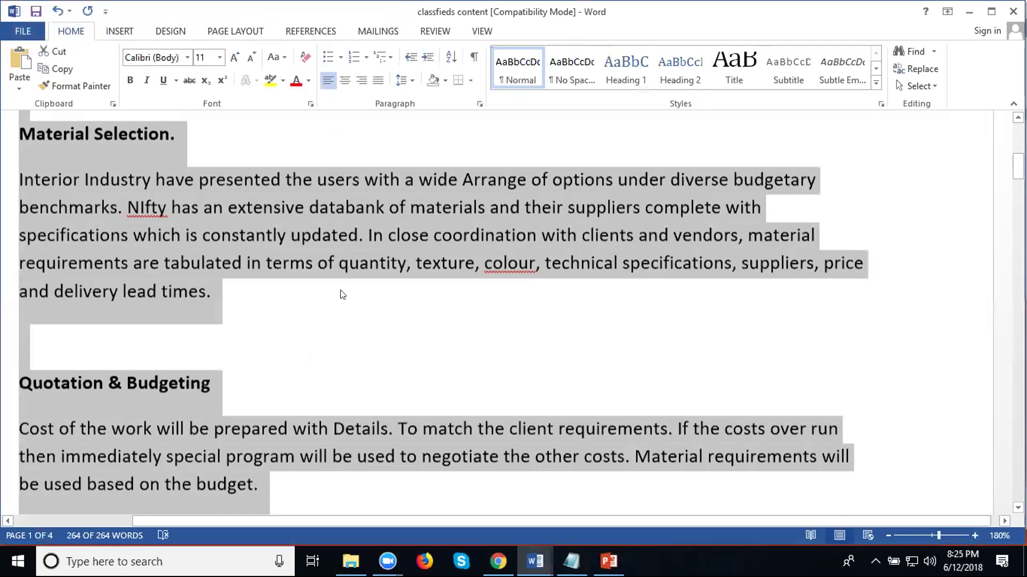
scroll(343, 295, "up", 10)
left_click(324, 283)
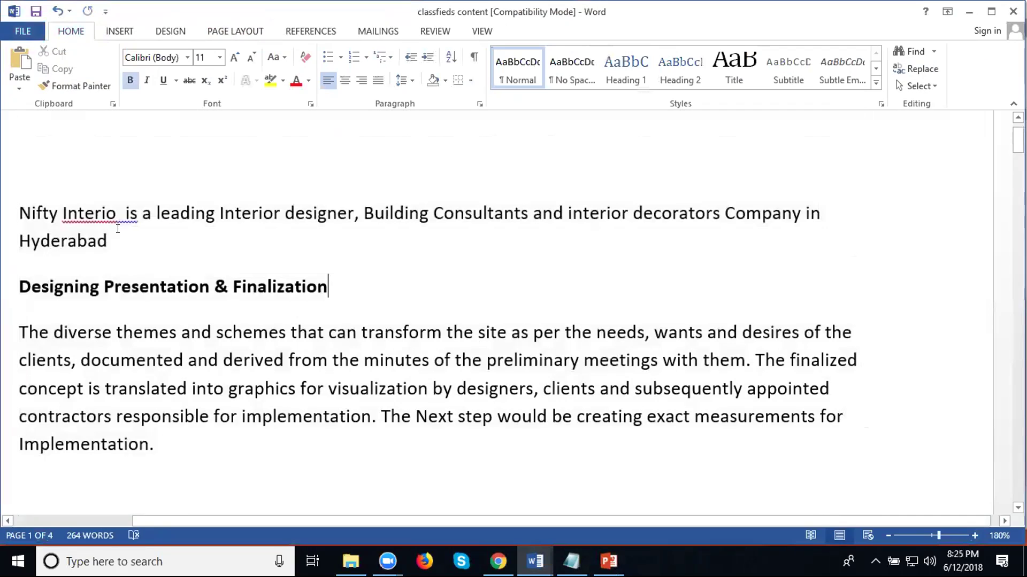
triple_click(118, 228)
key("ctrl+c")
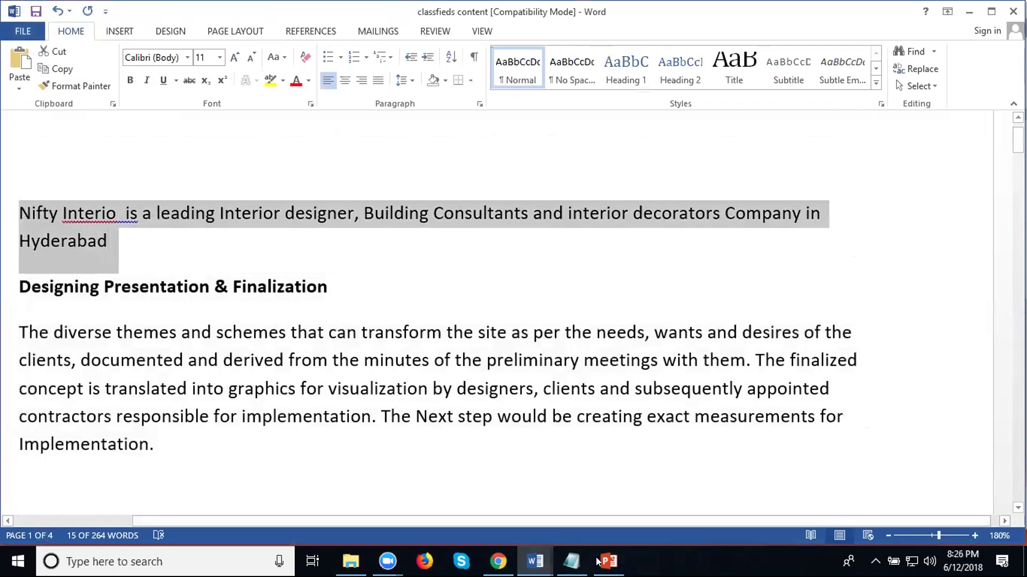
Switch to PowerPoint, paste the copied Nifty Interio introduction into slide 2's body, and add a new slide after it
left_click(599, 561)
left_click(374, 250)
key("ctrl+v")
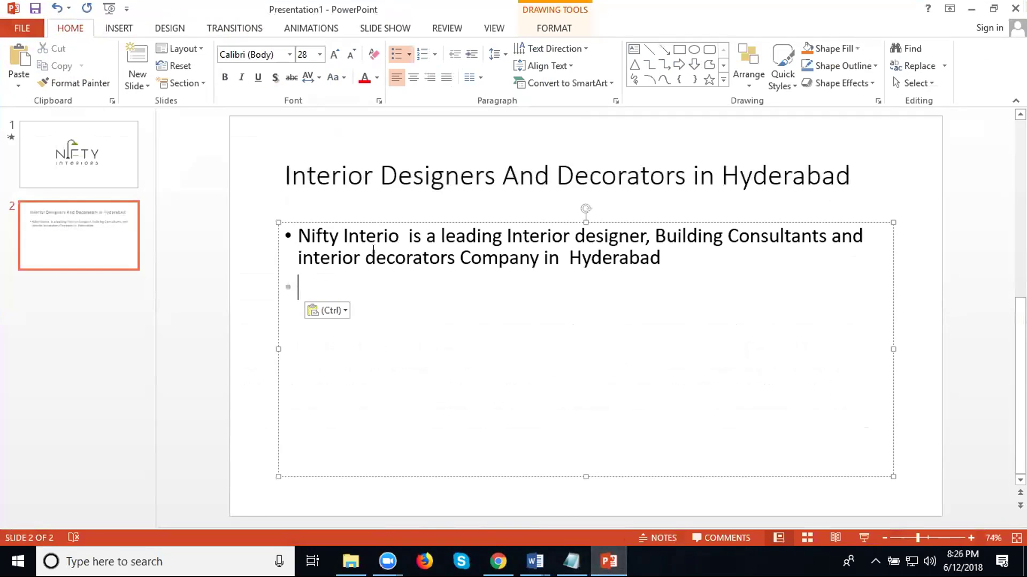
right_click(43, 303)
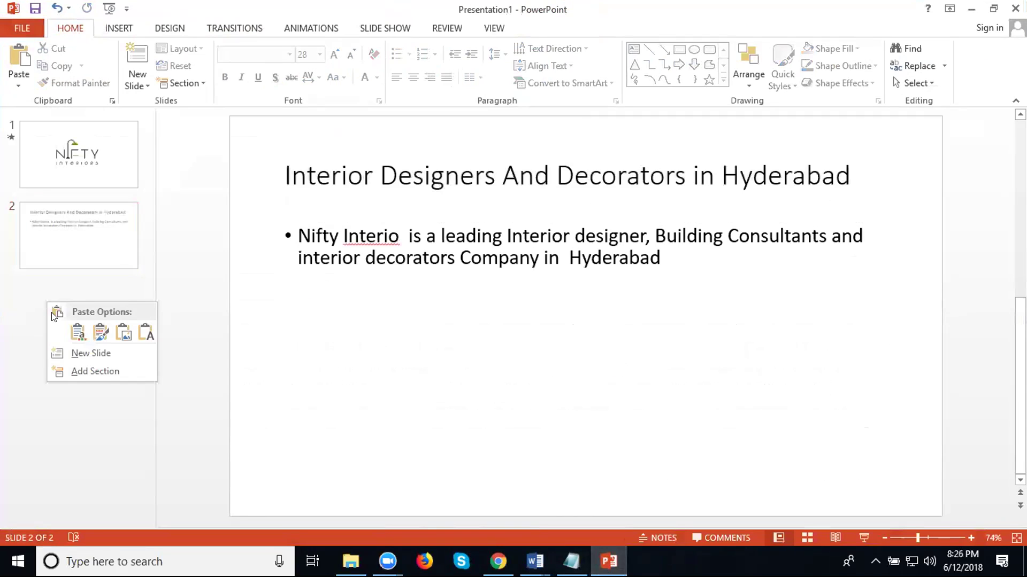
left_click(69, 353)
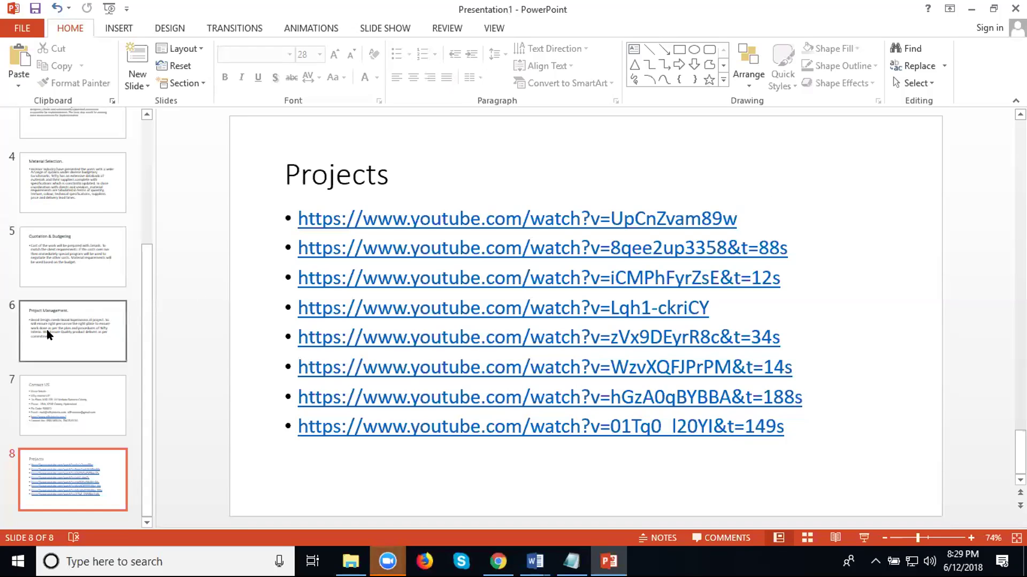
Review the content of all eight slides in order, from the logo slide to the Projects slide
scroll(47, 334, "up", 2)
scroll(47, 333, "up", 2)
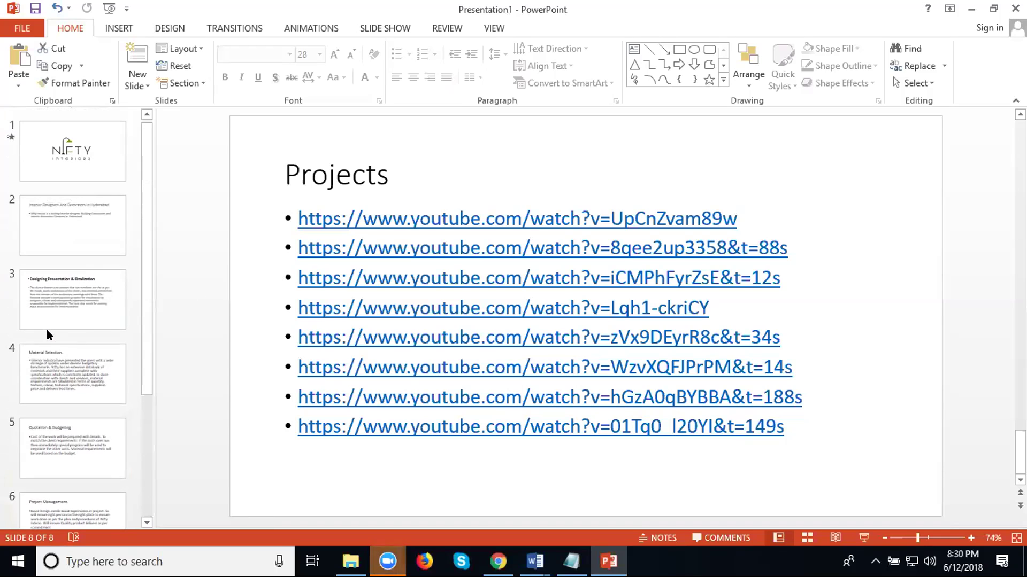
left_click(65, 166)
left_click(65, 221)
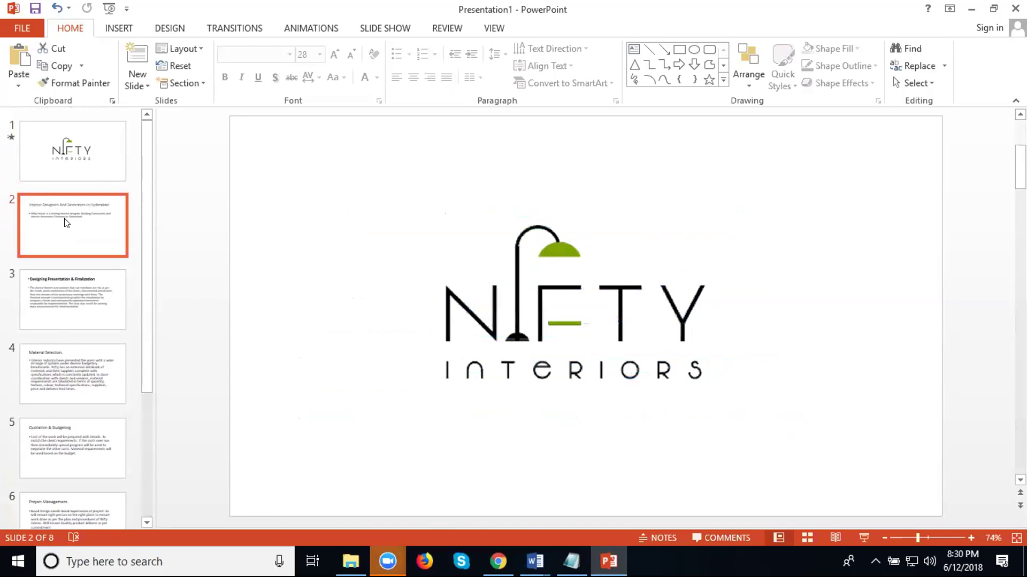
left_click(60, 295)
left_click(54, 366)
left_click(65, 452)
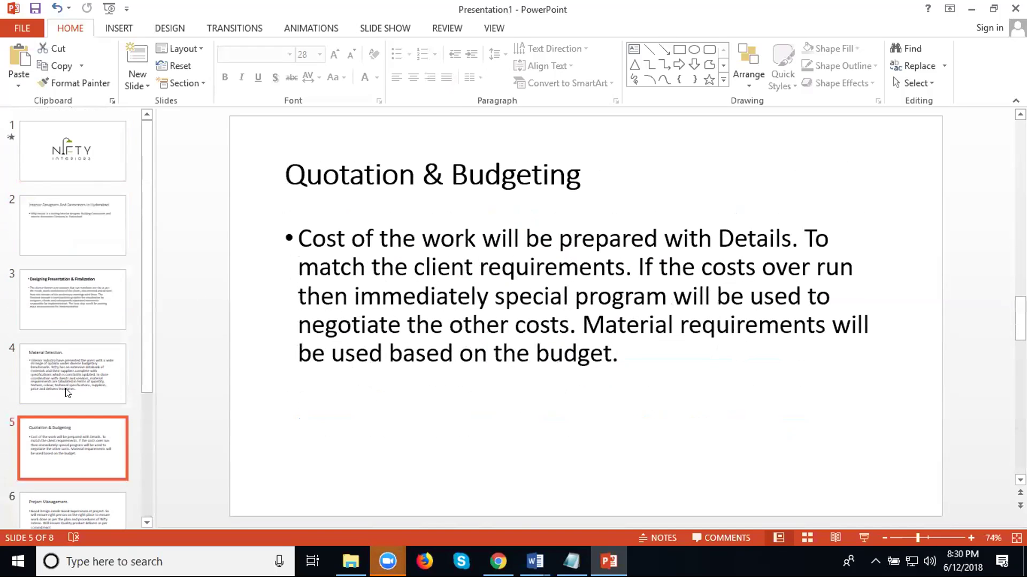
scroll(75, 365, "down", 1)
left_click(65, 409)
left_click(56, 491)
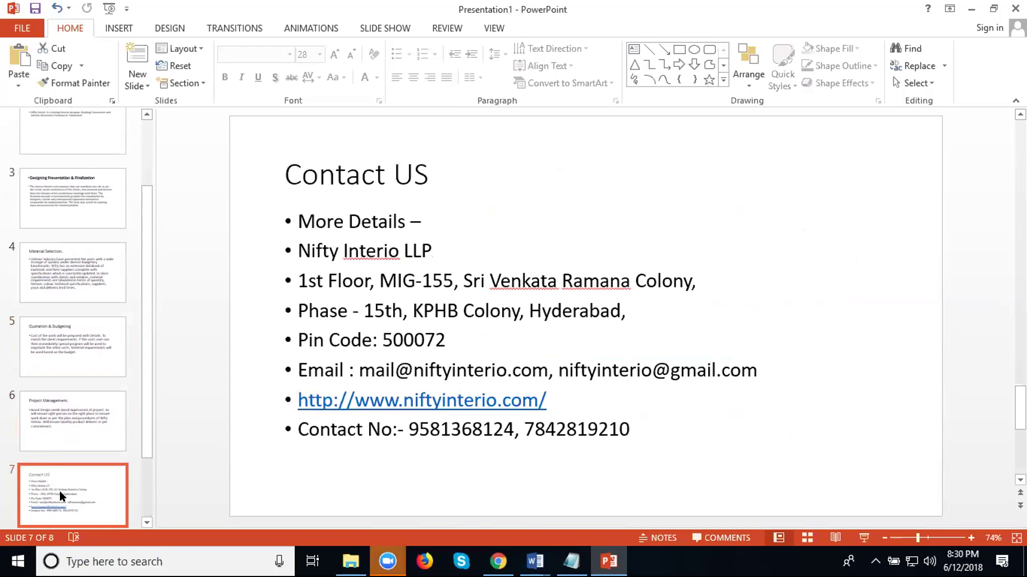
scroll(128, 394, "down", 1)
left_click(116, 465)
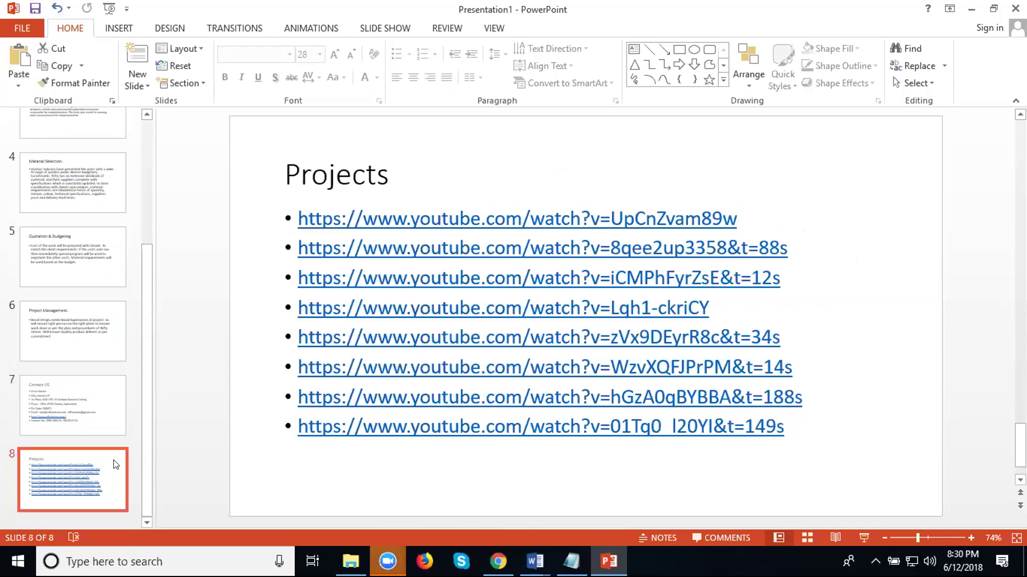
scroll(101, 441, "up", 1)
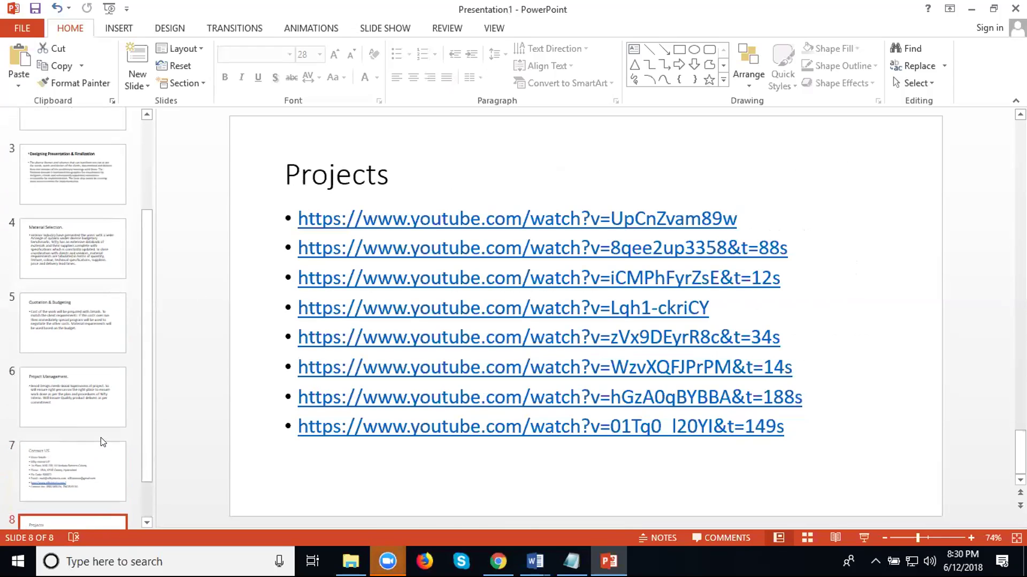
scroll(103, 441, "down", 1)
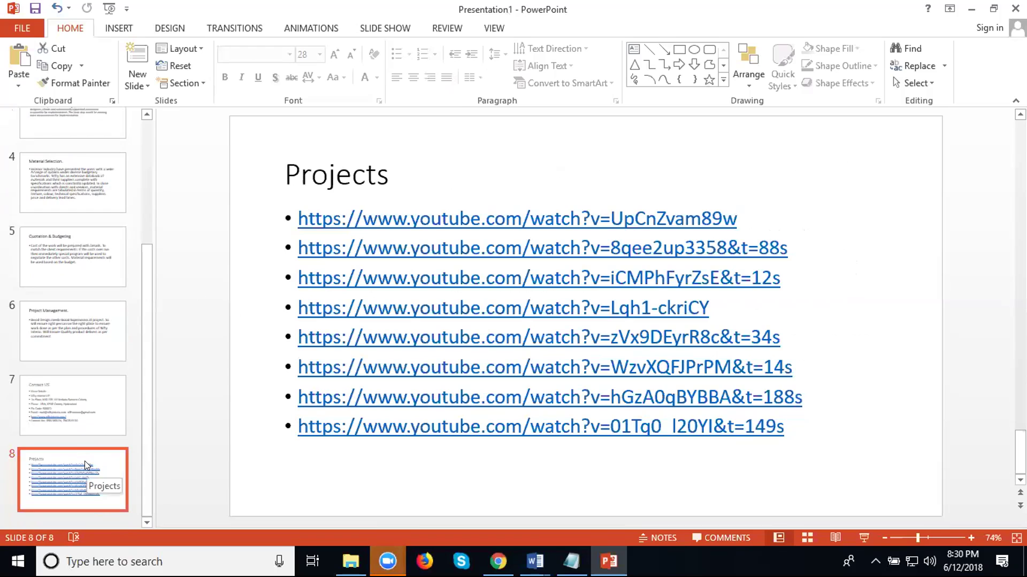
Set the font size of slide 2's body paragraph to 40
scroll(94, 404, "up", 3)
left_click(101, 195)
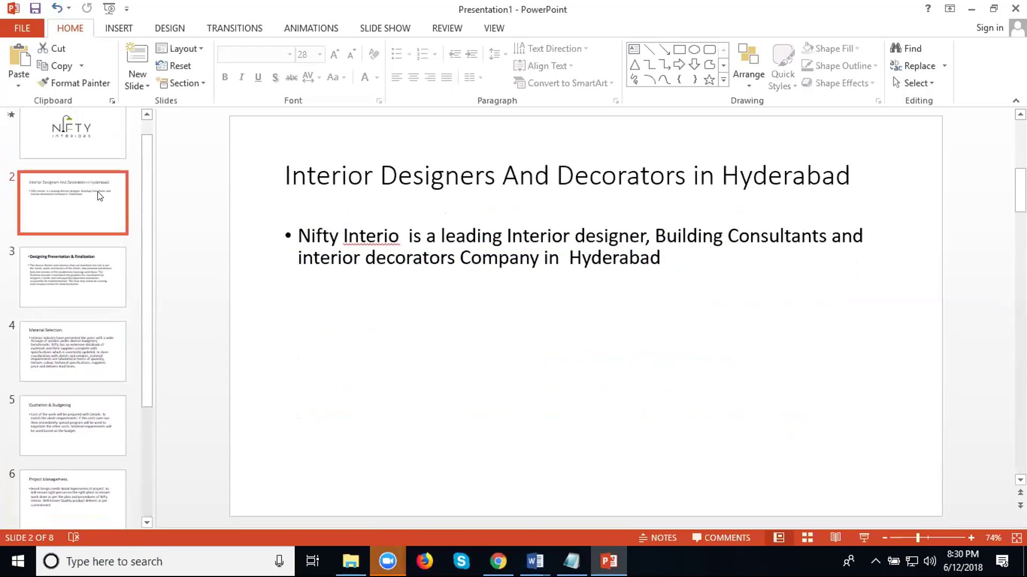
left_click_drag(678, 258, 297, 236)
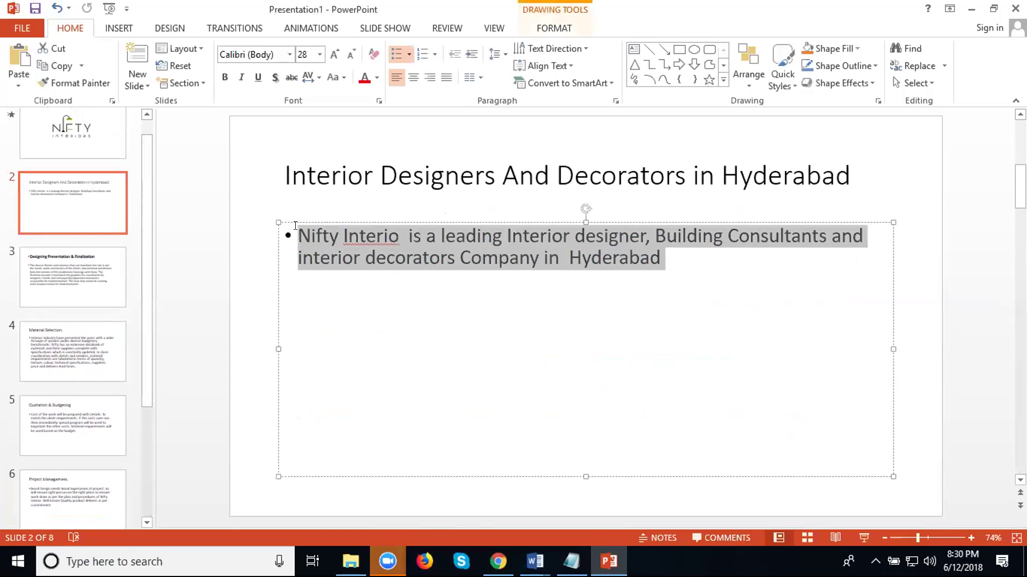
left_click(318, 55)
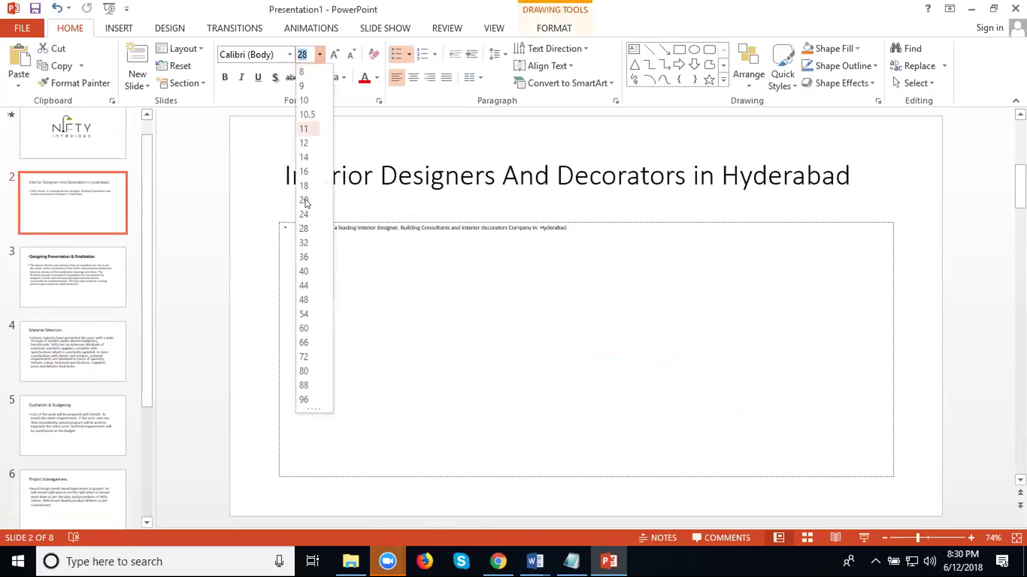
left_click(305, 271)
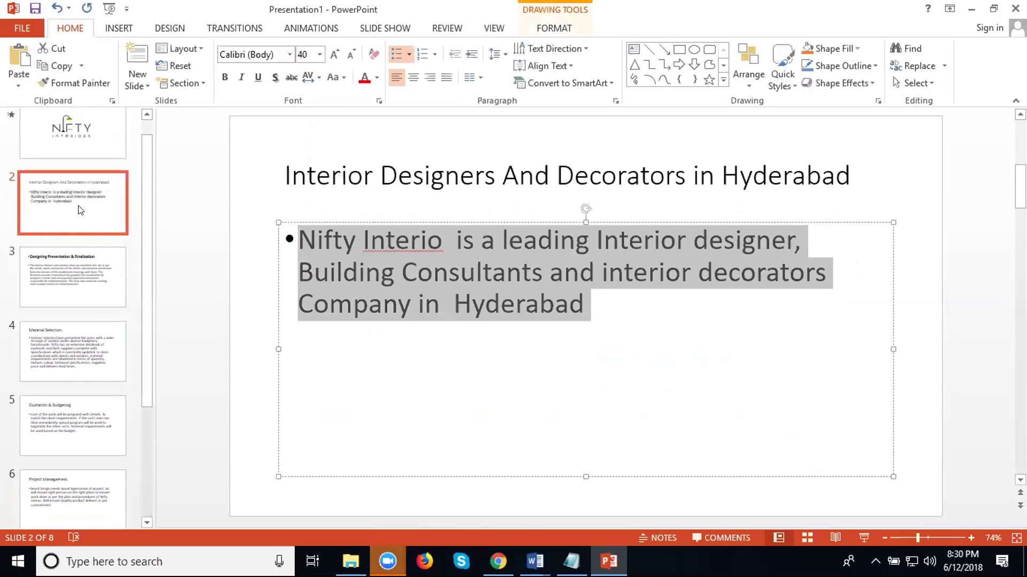
left_click(274, 130)
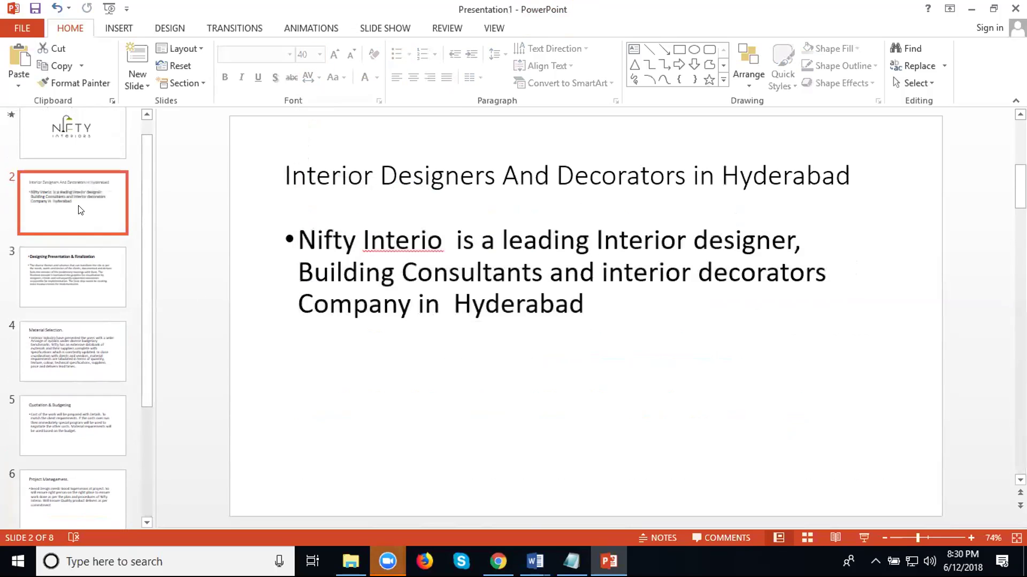
Apply the Ripple transition to slide 2 and the Honeycomb transition to slide 3
left_click(243, 29)
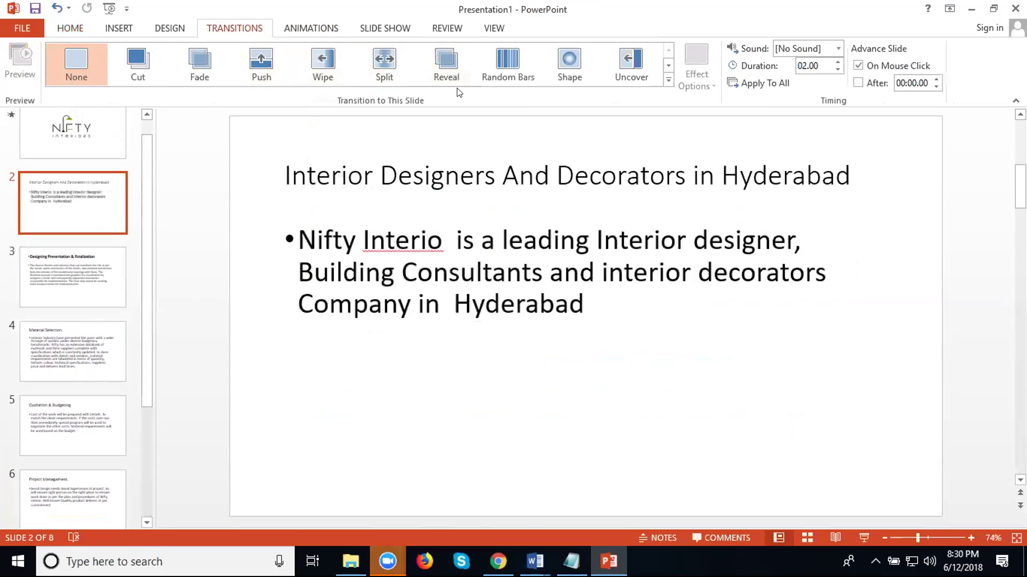
left_click(667, 80)
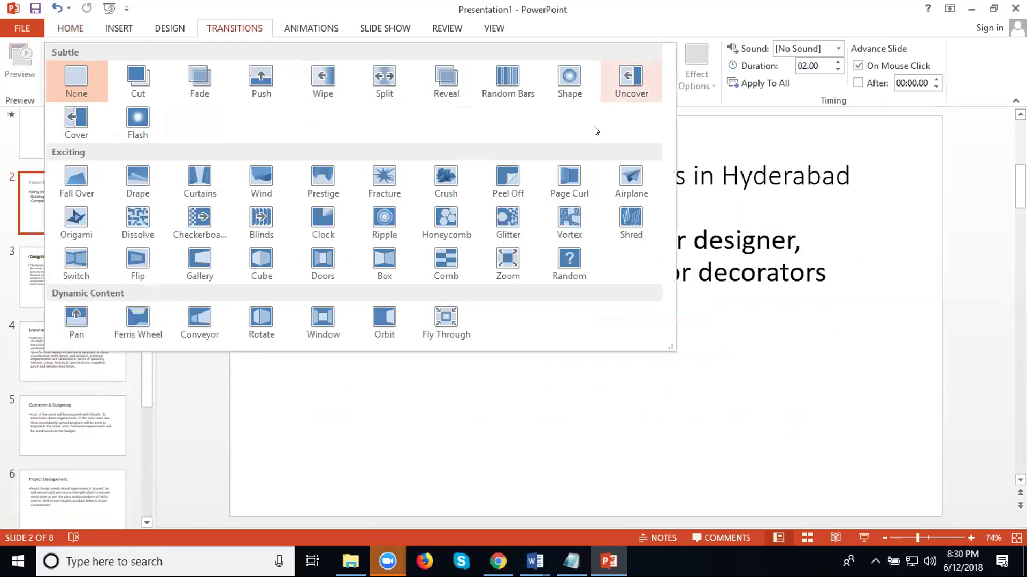
left_click(377, 219)
left_click(59, 298)
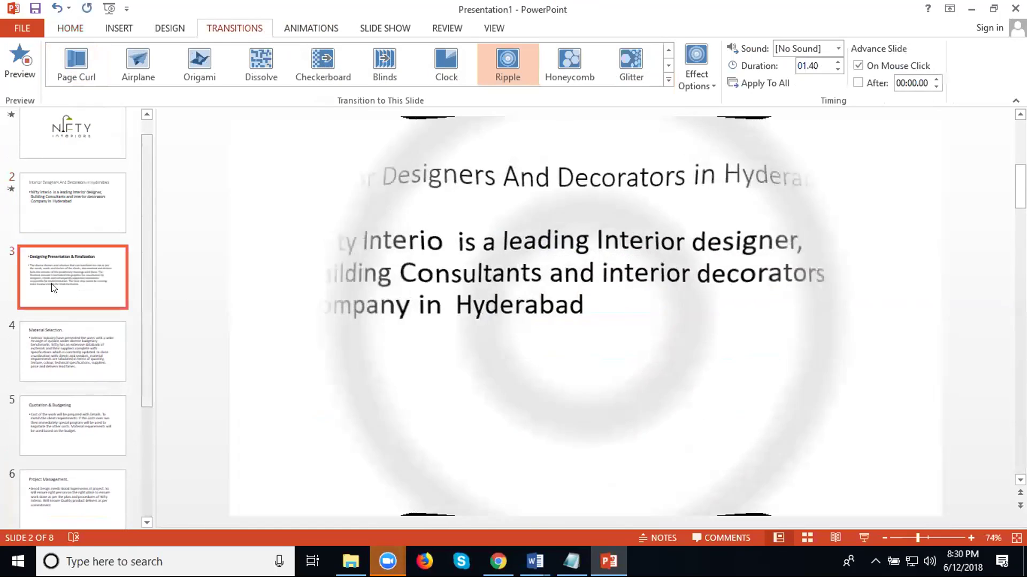
left_click(667, 80)
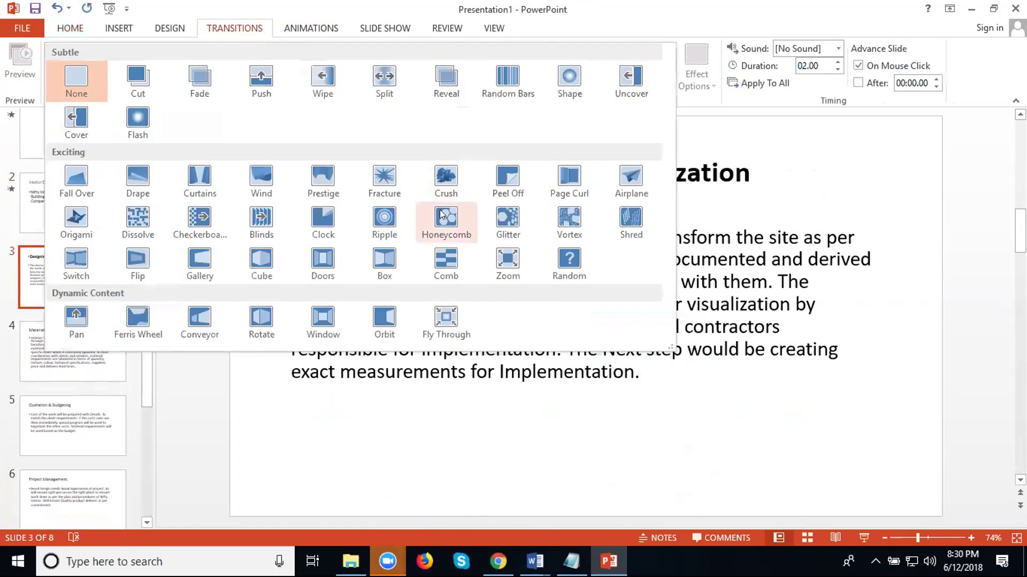
left_click(377, 227)
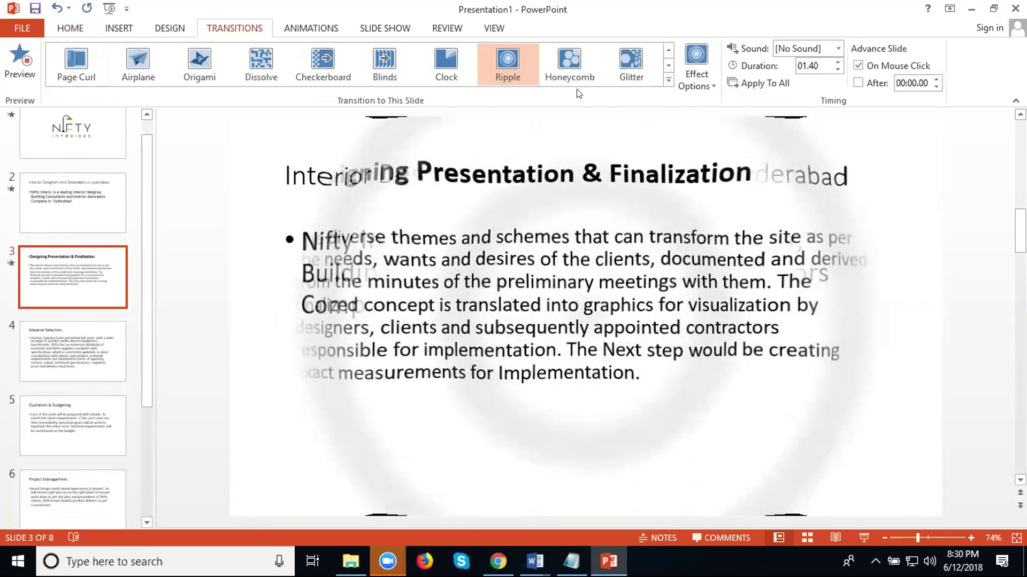
left_click(568, 72)
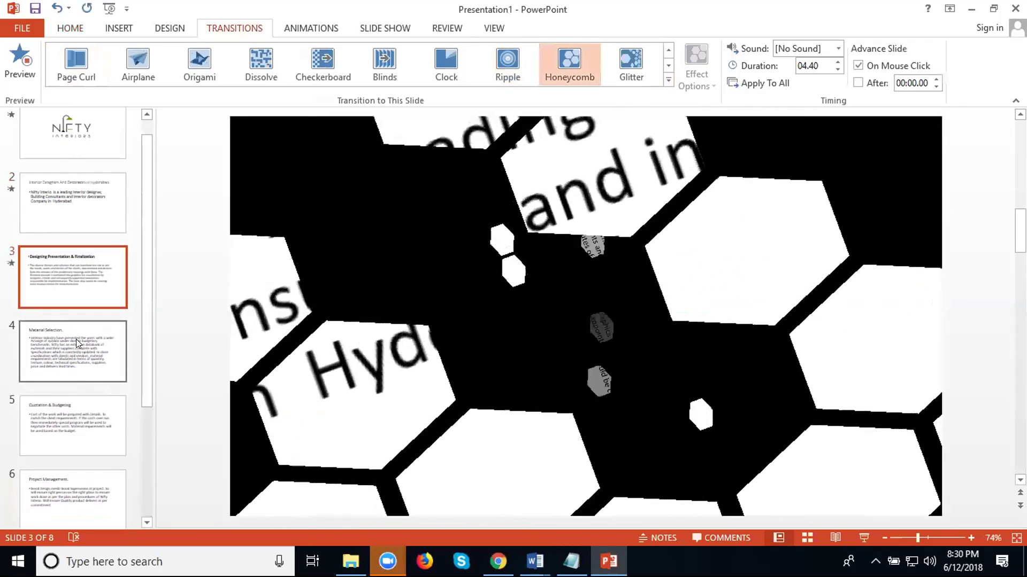
Apply the Cube transition to the Material Selection slide and the Gallery transition to the Quotation & Budgeting slide
left_click(76, 339)
left_click(668, 80)
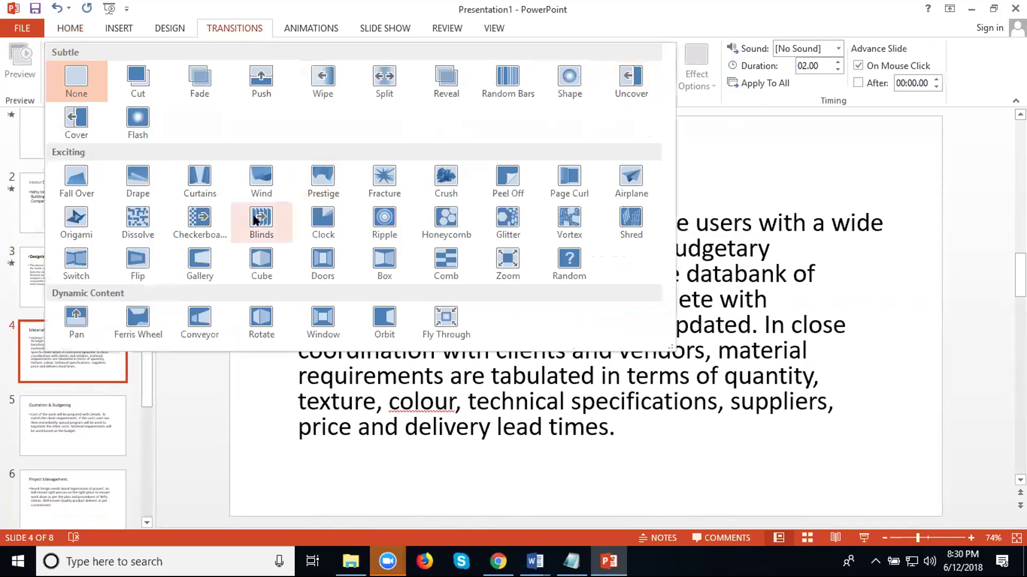
left_click(254, 259)
left_click(79, 409)
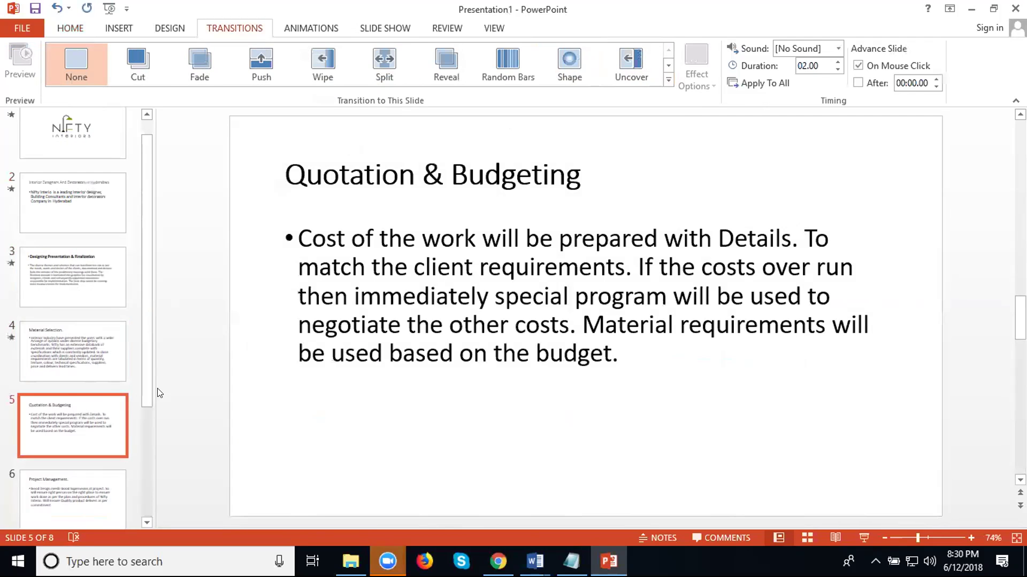
left_click(668, 80)
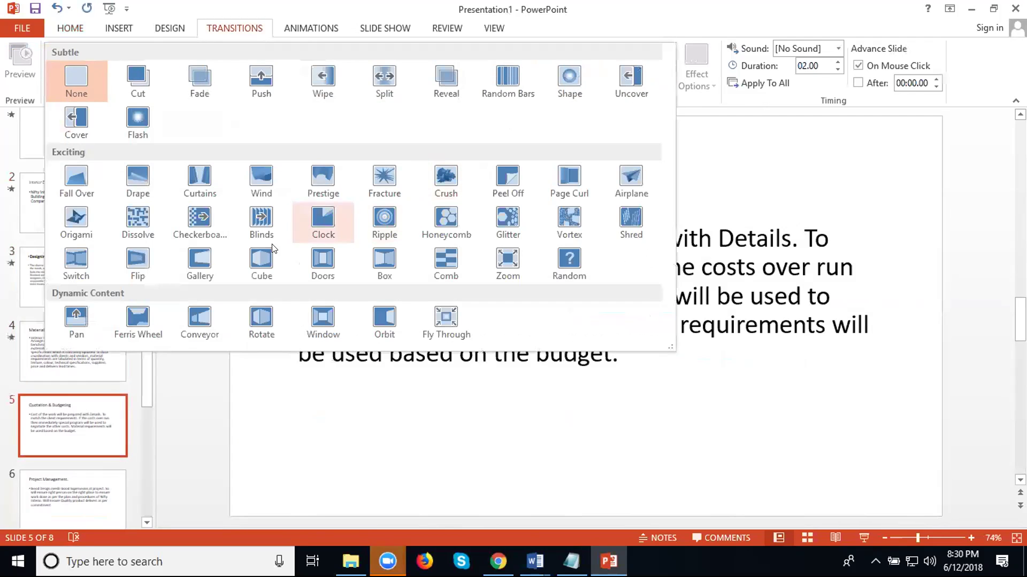
left_click(207, 256)
Apply the Fall Over transition to the Project Management slide and the Wind transition to the Contact US slide
scroll(83, 235, "down", 1)
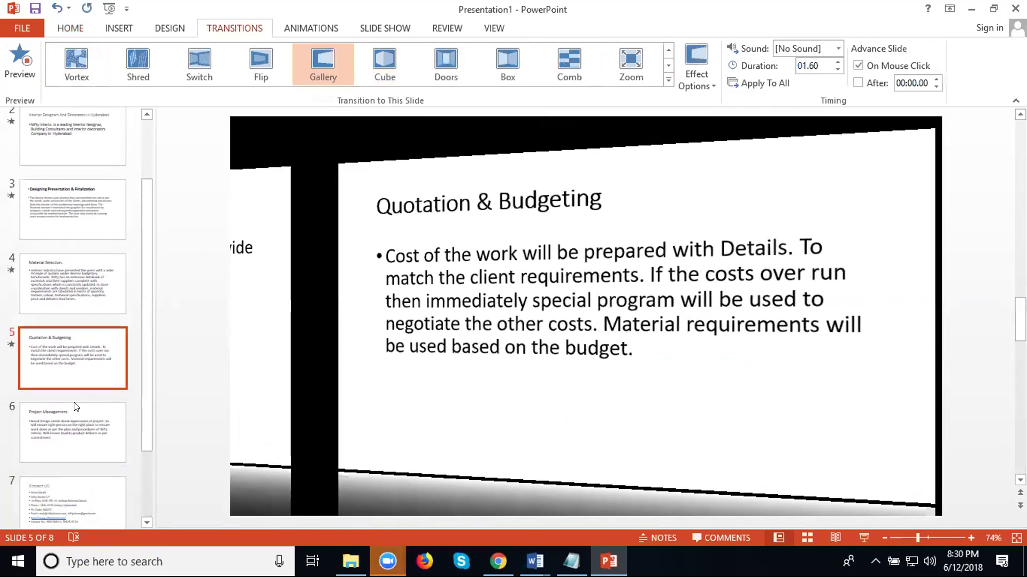
left_click(75, 414)
left_click(668, 79)
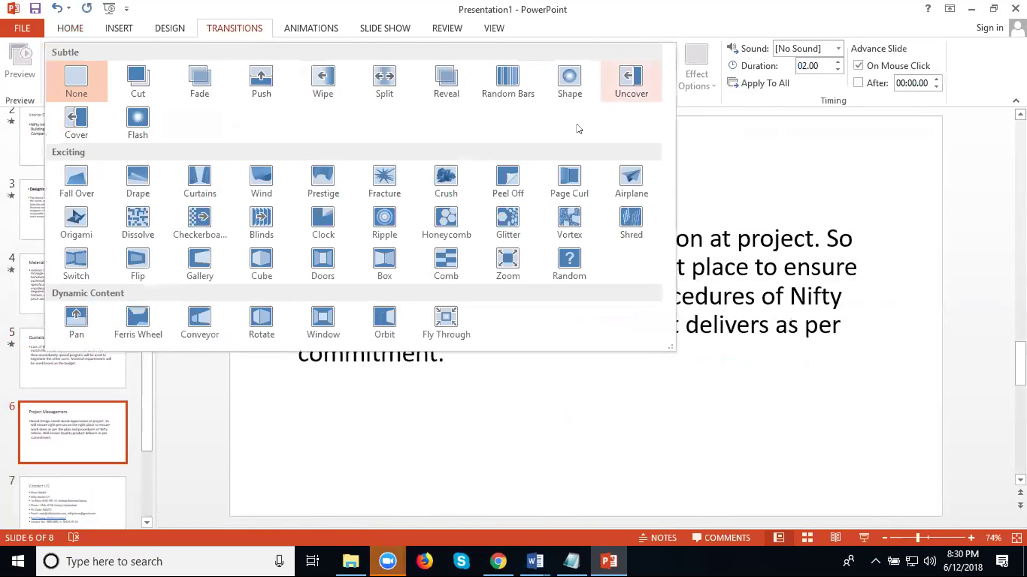
left_click(77, 181)
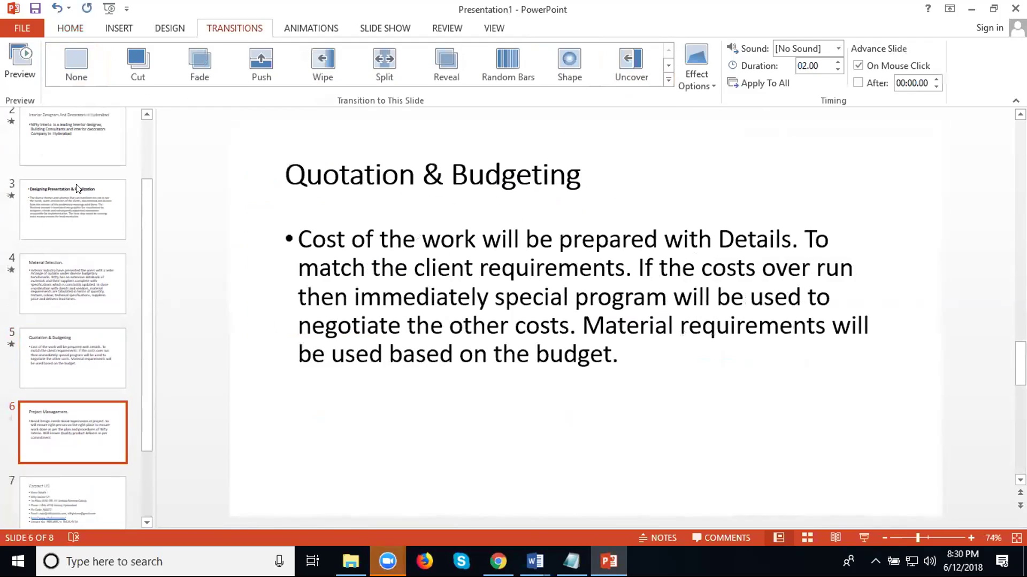
left_click(55, 497)
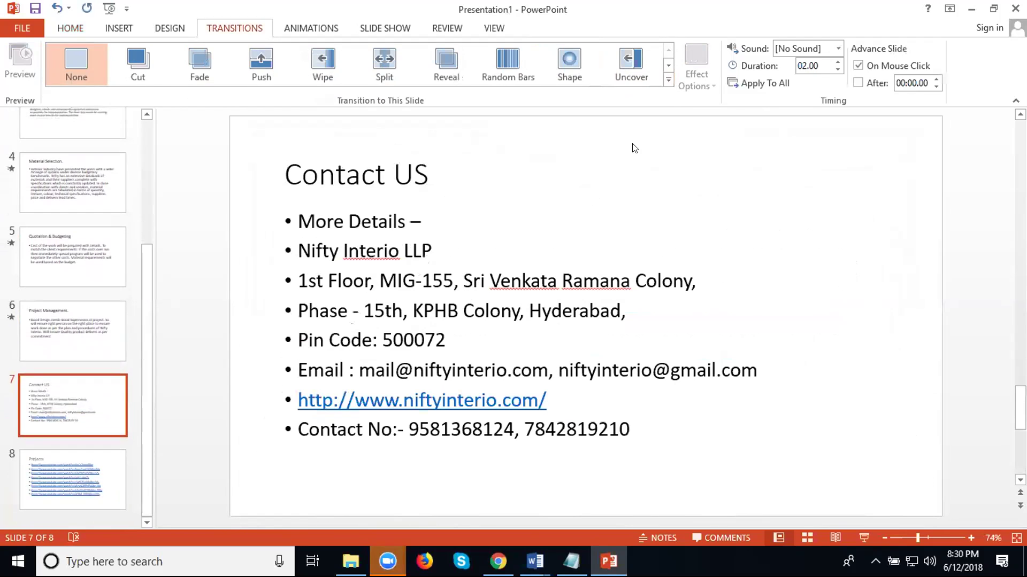
left_click(669, 80)
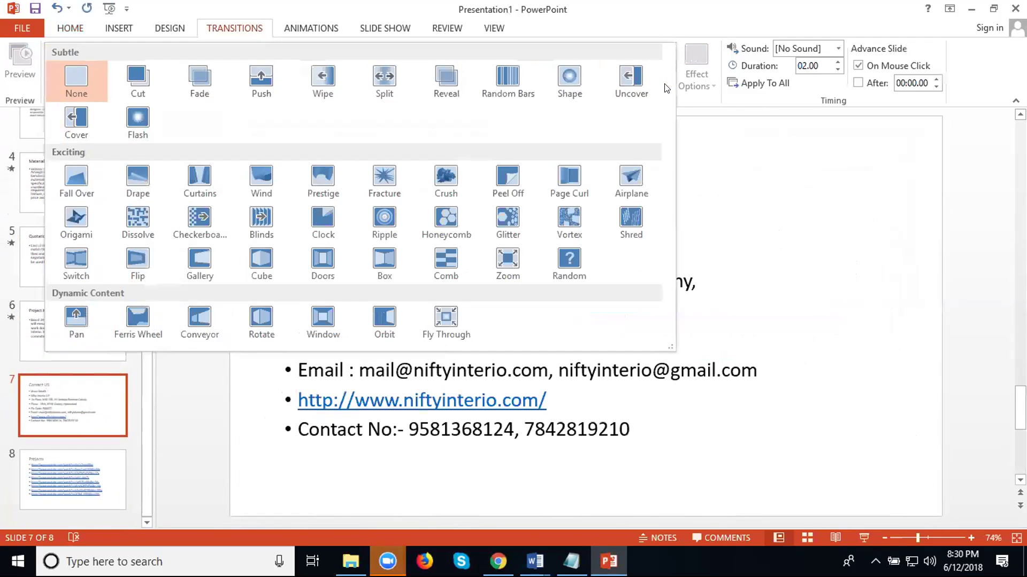
left_click(266, 186)
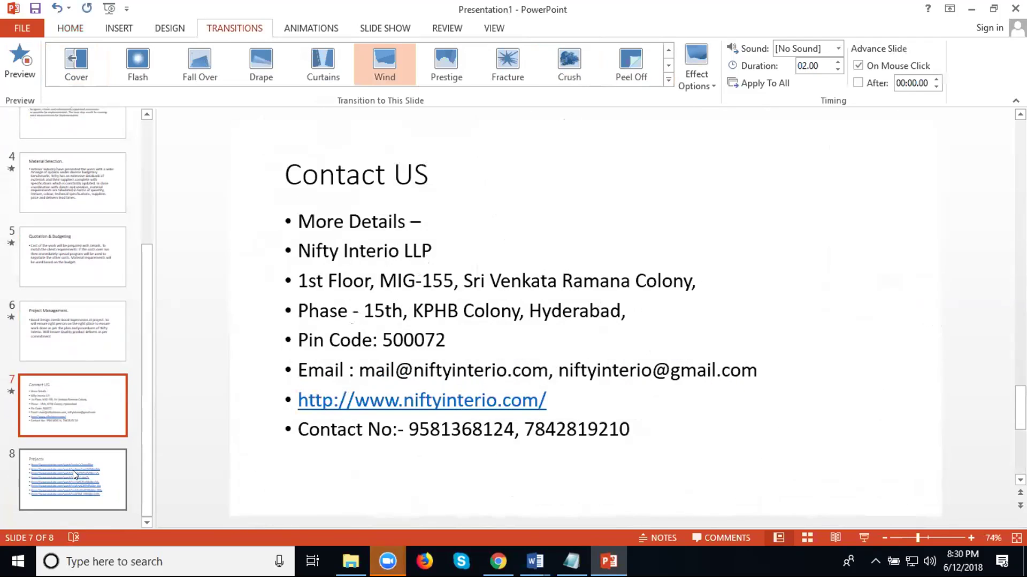
Apply the Doors transition to the Projects slide and turn on its timed automatic advance
left_click(73, 470)
left_click(669, 79)
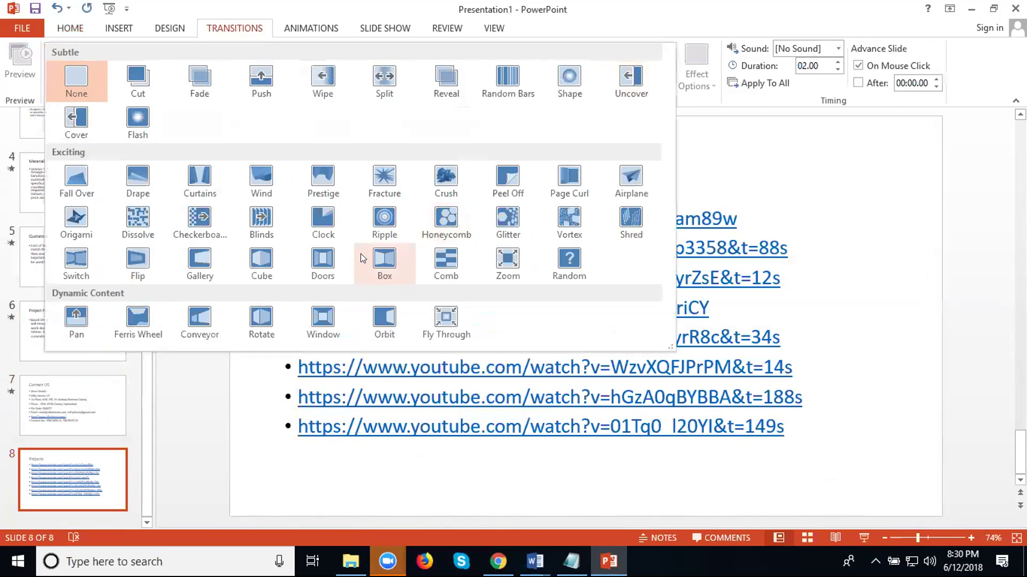
left_click(321, 268)
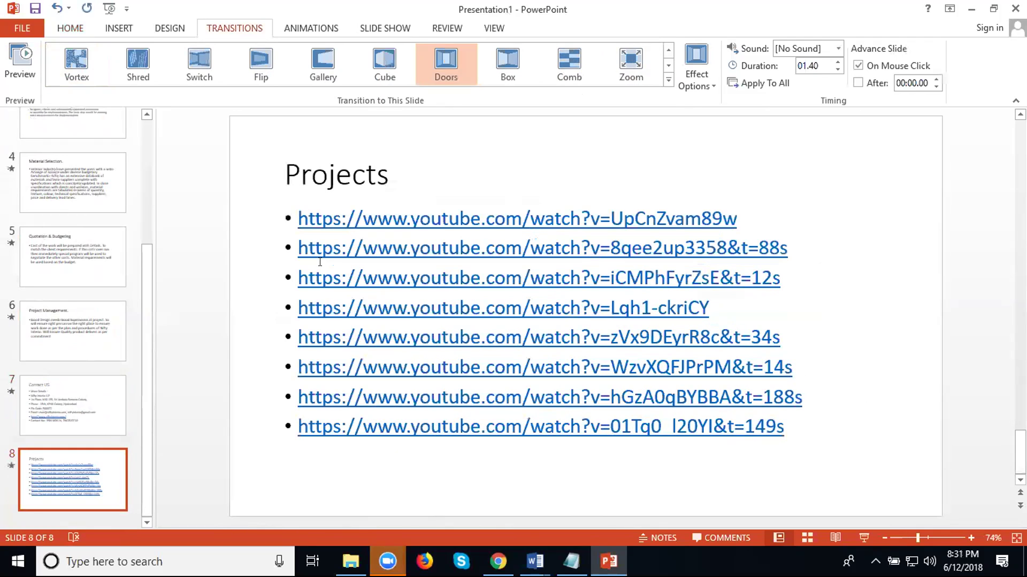
left_click(857, 83)
double_click(909, 80)
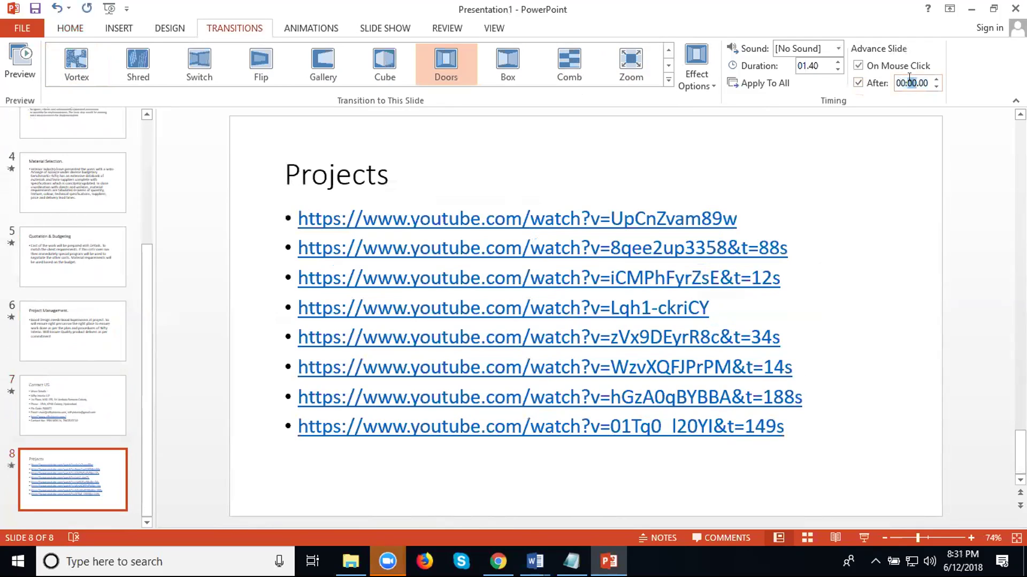
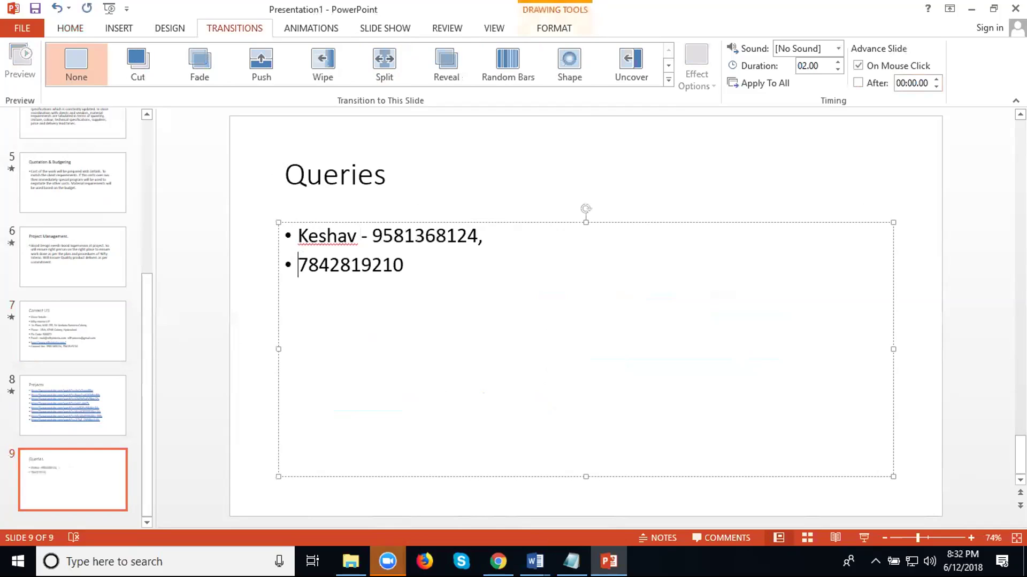
Enter the second contact person's name and a dash before the second phone number on the Queries slide
type("h -")
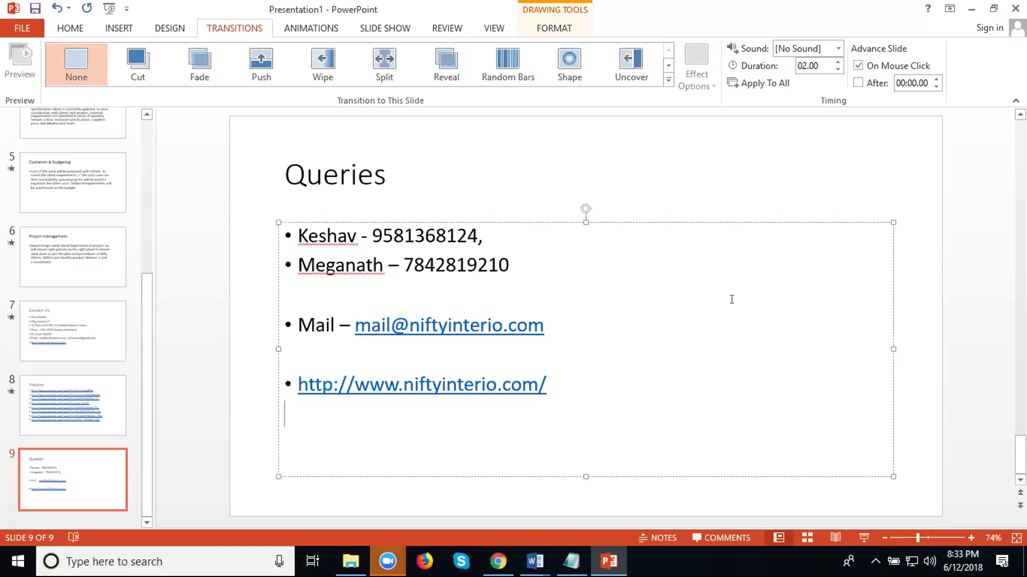
Add a new slide after the Queries slide and insert the Nifty Interiors contact card picture from the nifty interior folder
right_click(31, 517)
left_click(64, 488)
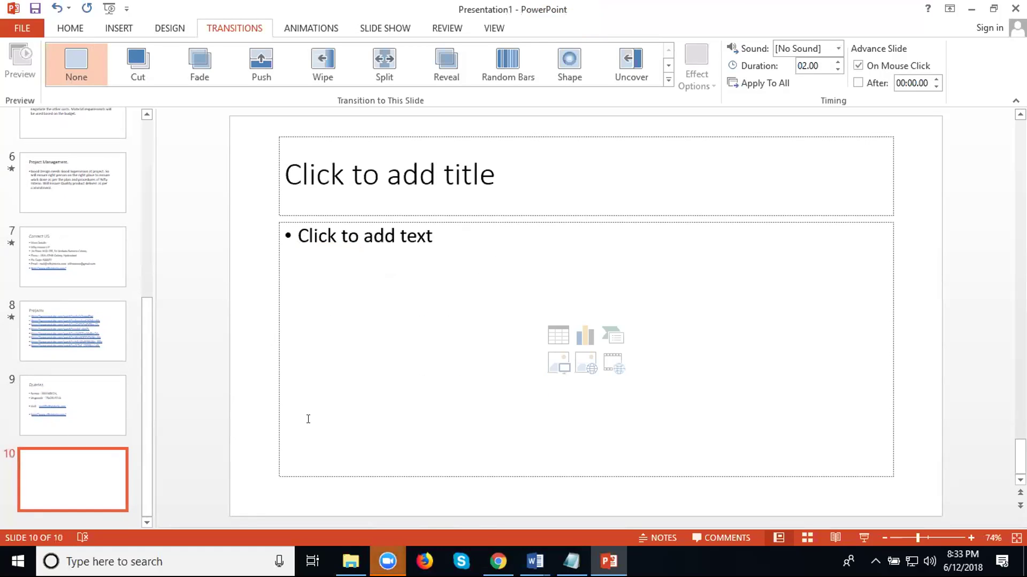
left_click(558, 362)
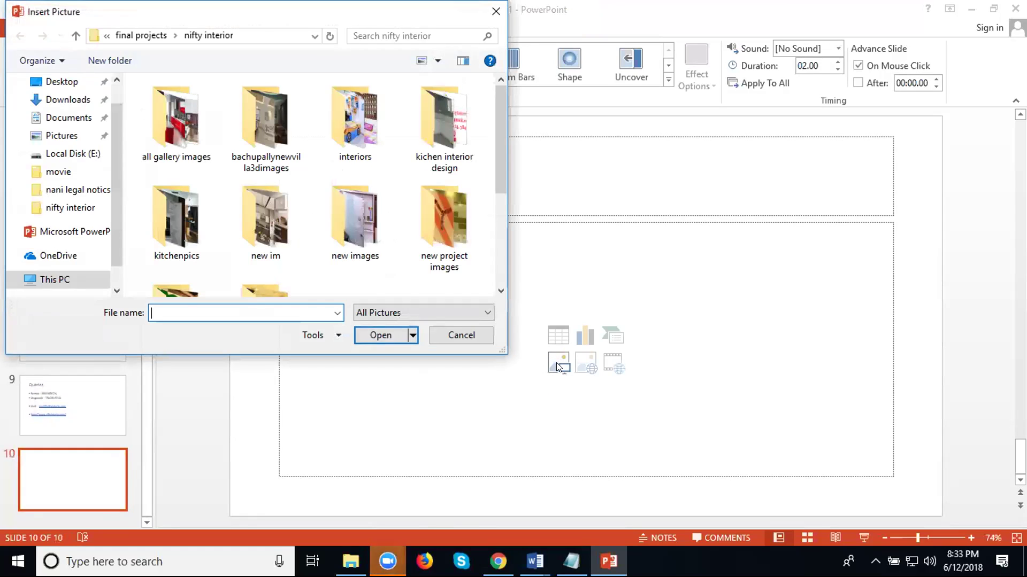
scroll(305, 177, "down", 3)
double_click(327, 151)
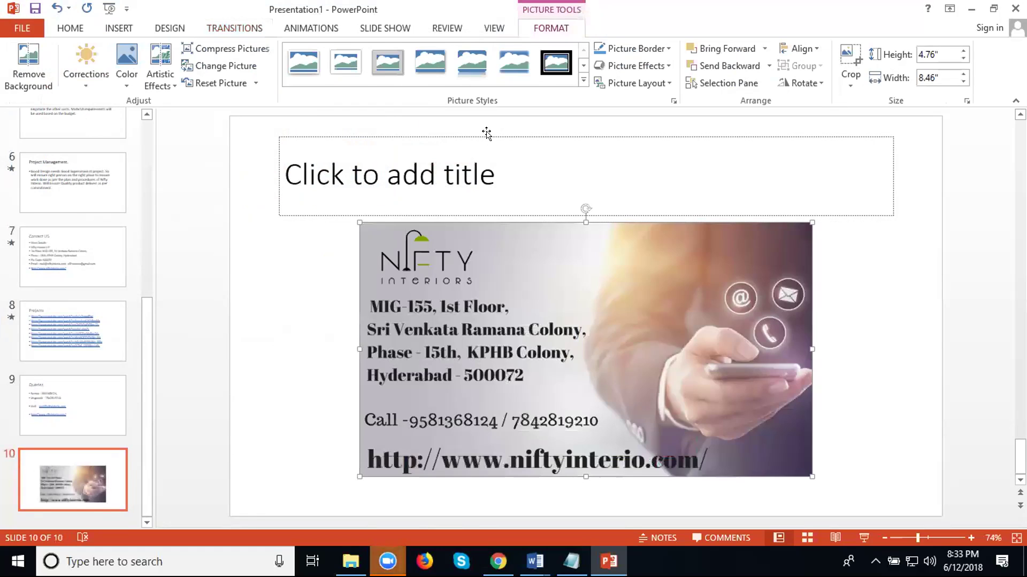
Delete the empty title placeholder on slide 10 and stretch the contact card picture upward and to both sides to fill more of the slide
left_click(486, 132)
key("Delete")
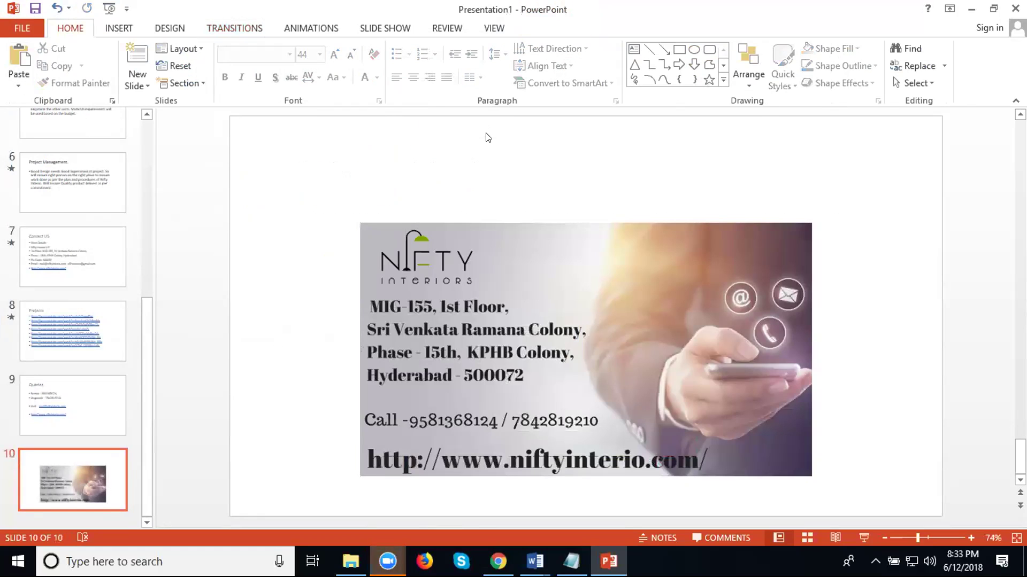
left_click(498, 244)
left_click_drag(585, 223, 585, 153)
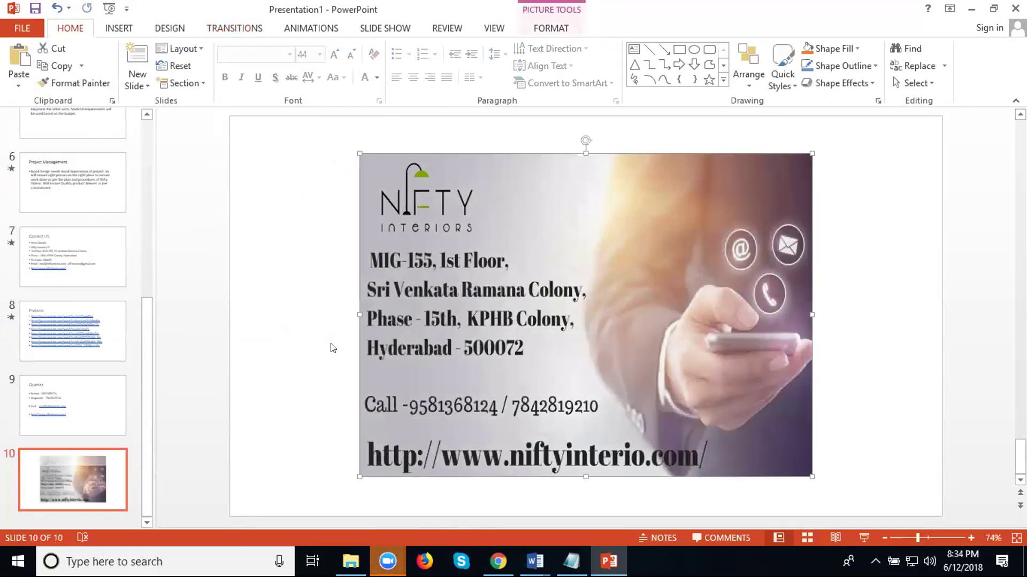
left_click_drag(359, 315, 318, 331)
left_click_drag(805, 309, 892, 310)
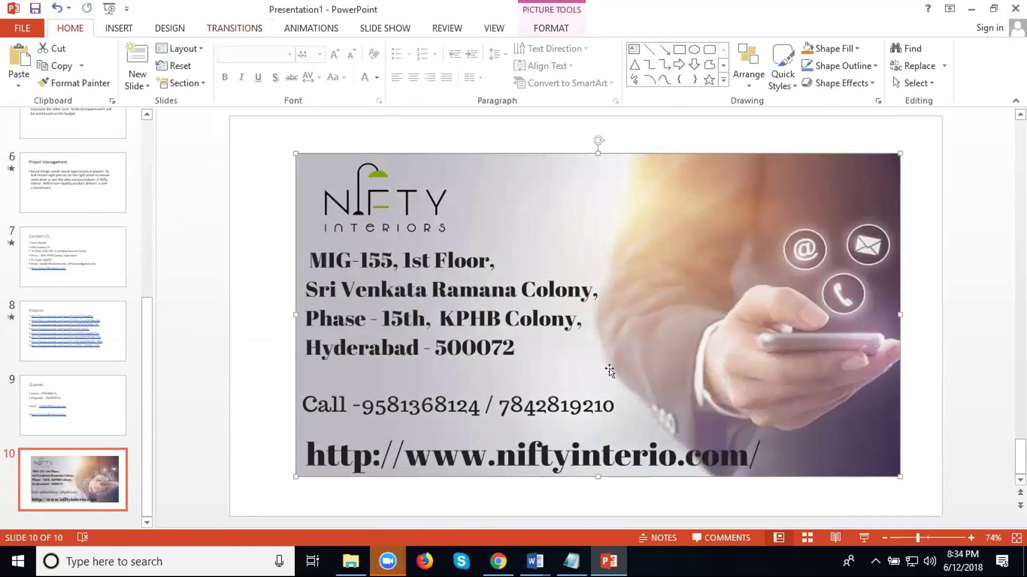
left_click(241, 172)
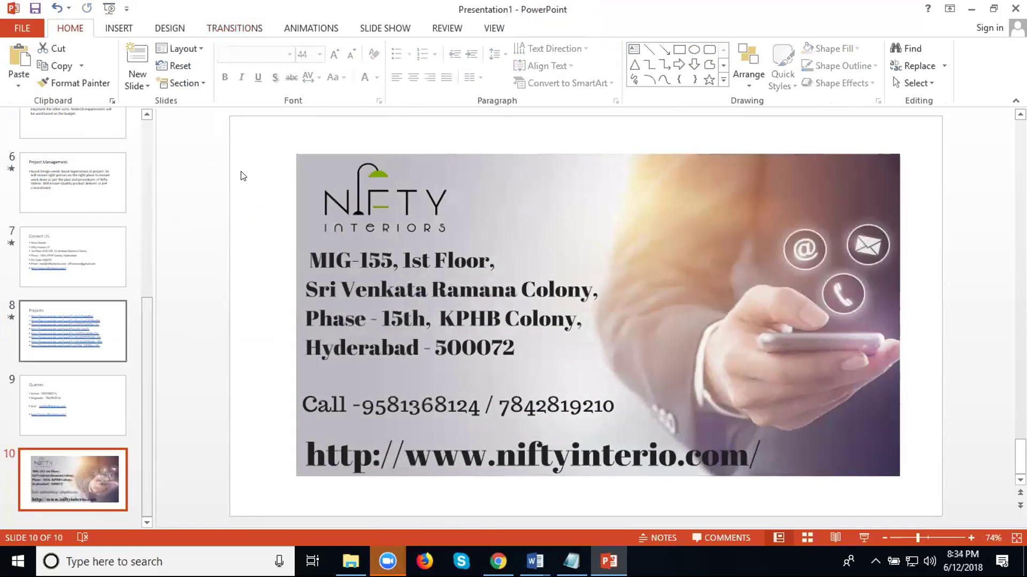
Turn on timed automatic advance with 15 seconds for the contact card slide and 12 seconds for the Queries slide
left_click(232, 33)
left_click(908, 82)
type("15")
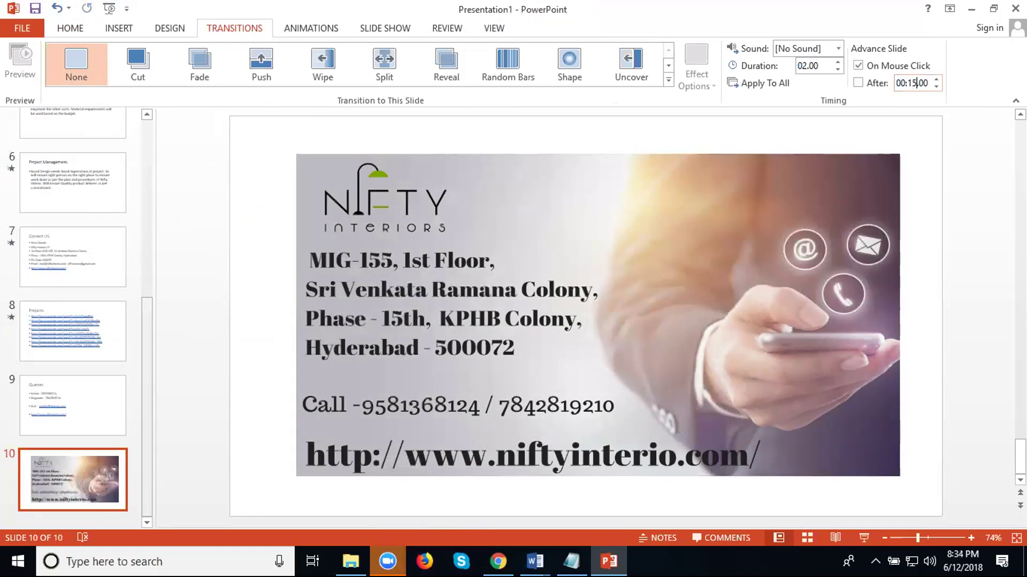
left_click(859, 82)
left_click(75, 404)
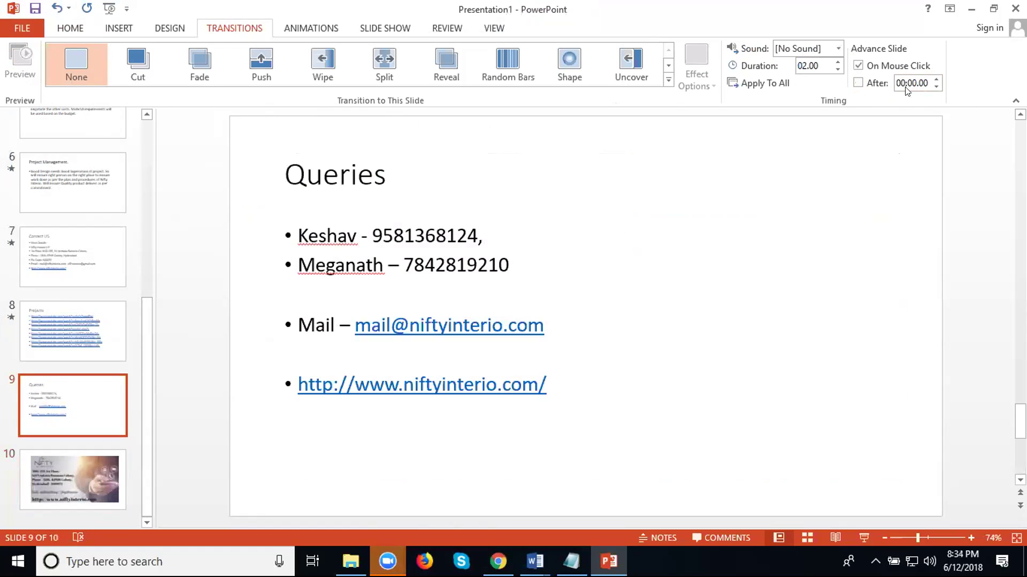
left_click(859, 82)
double_click(911, 82)
type("12")
Start saving the presentation on the computer and browse to Projects > projects > final projects > nifty interior on Local Disk (E:)
left_click(34, 8)
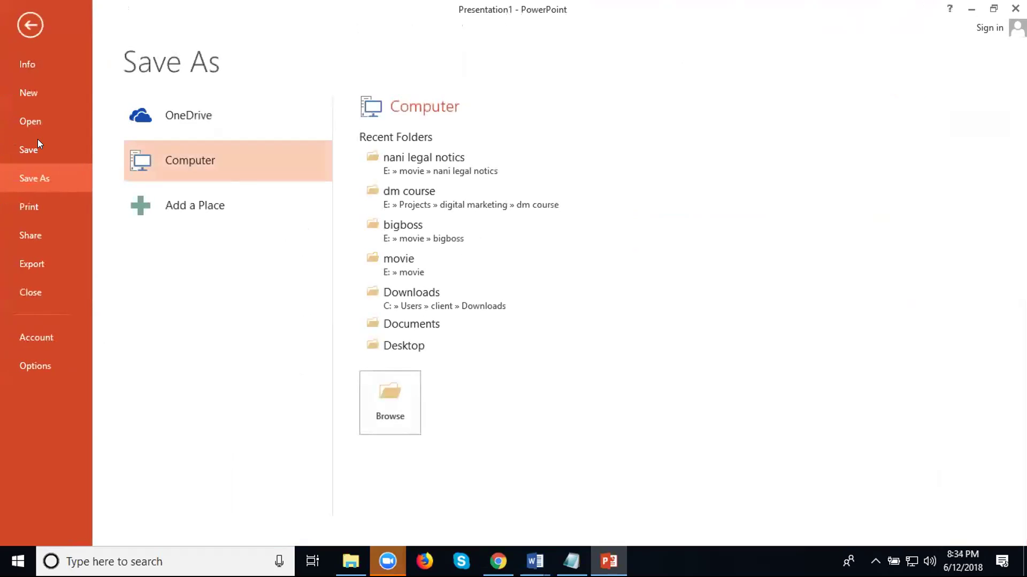
left_click(400, 386)
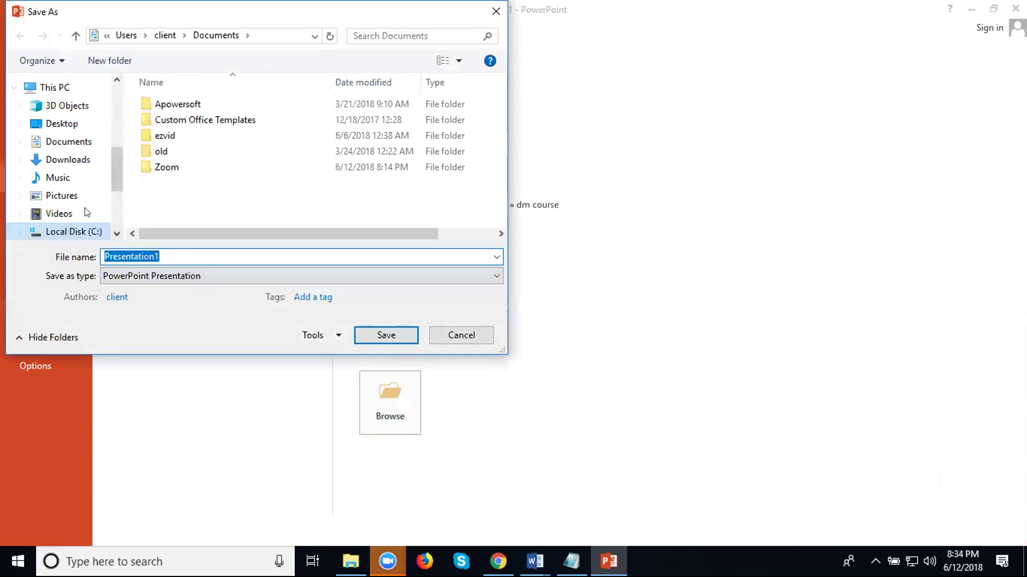
scroll(77, 208, "down", 1)
left_click(78, 208)
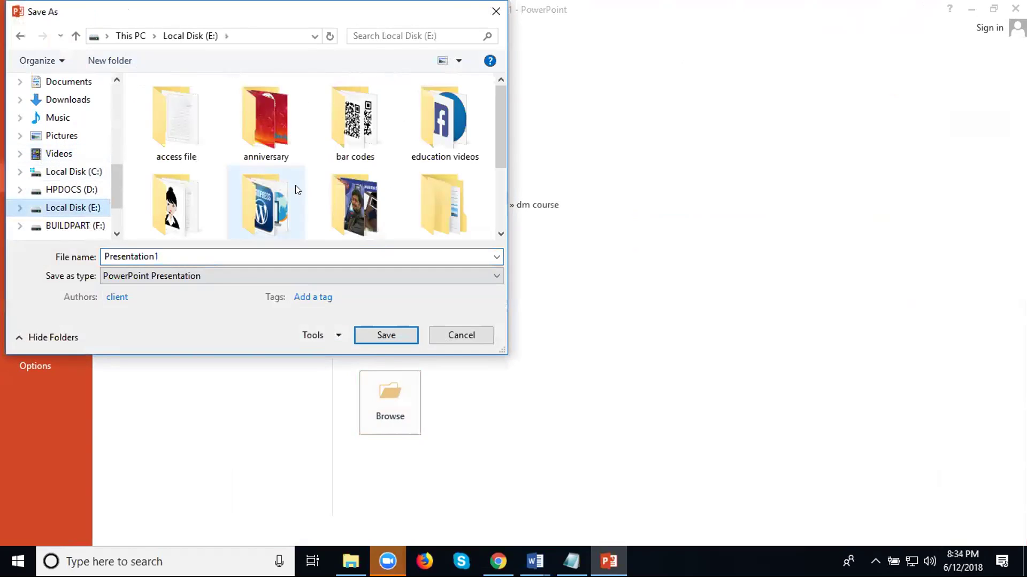
scroll(338, 180, "down", 1)
double_click(353, 175)
scroll(343, 175, "down", 3)
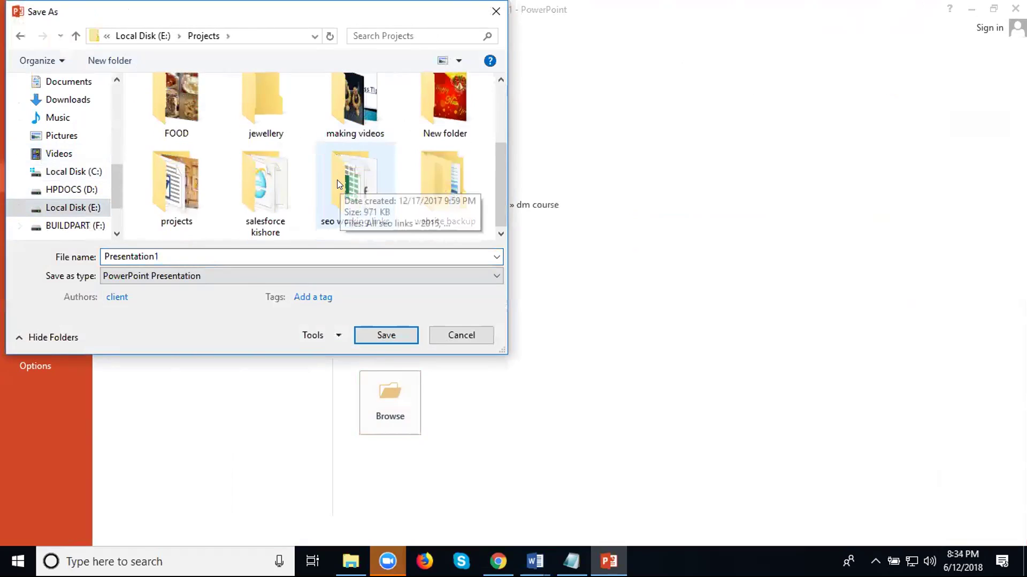
left_click(165, 184)
double_click(165, 185)
scroll(394, 179, "down", 3)
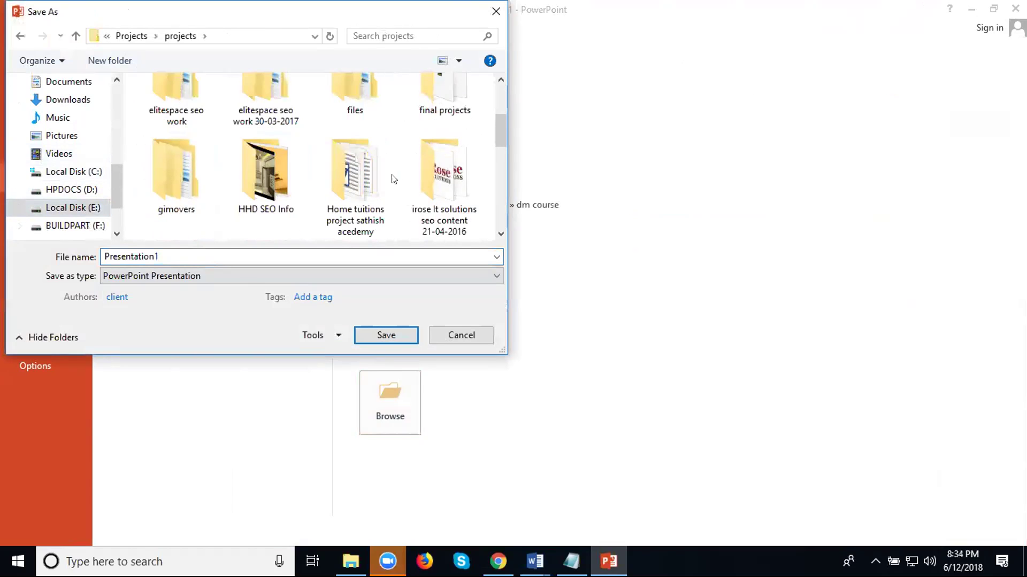
double_click(436, 101)
double_click(156, 164)
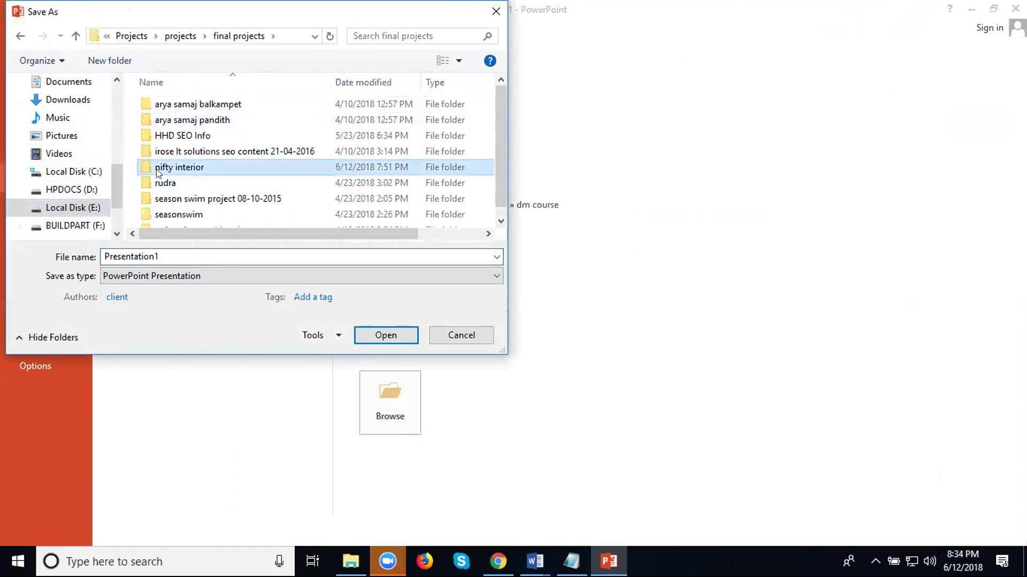
Save the presentation as "Interior Designers And Decorators in Hyderabad", the heading in the Keywords Word document, in PowerPoint 97-2003 Presentation format, accepting the compatibility check
double_click(178, 250)
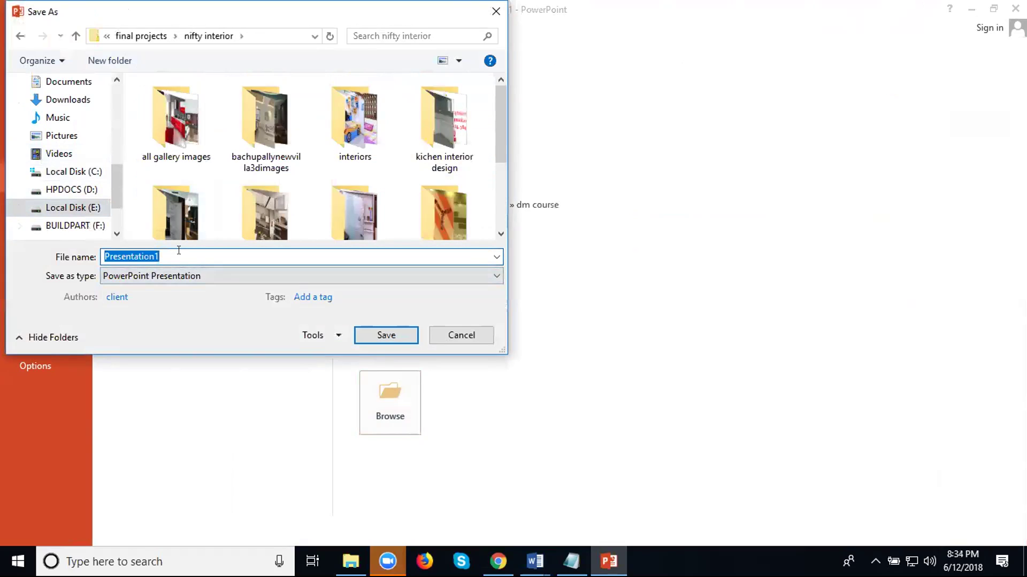
left_click(534, 561)
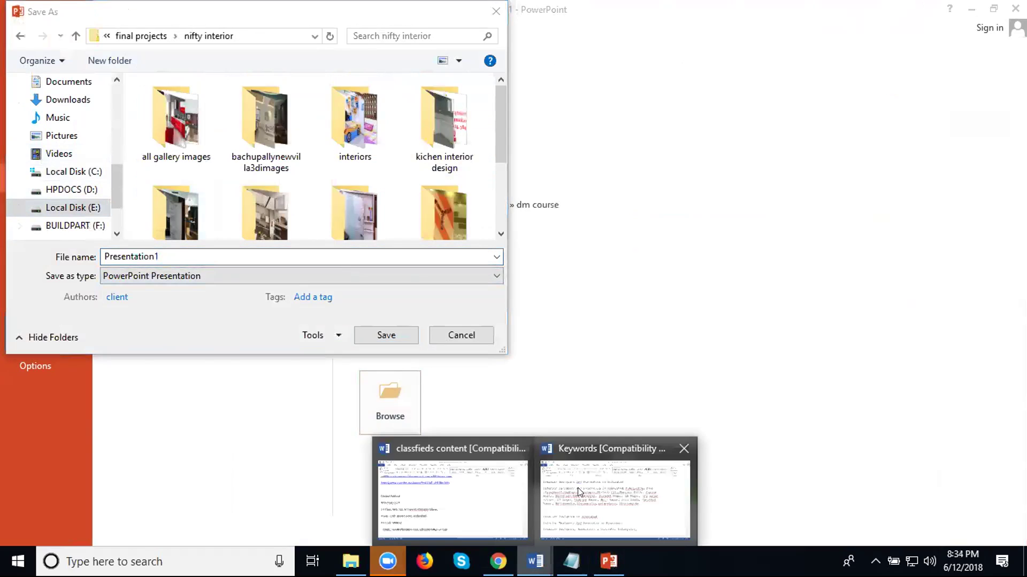
left_click(578, 488)
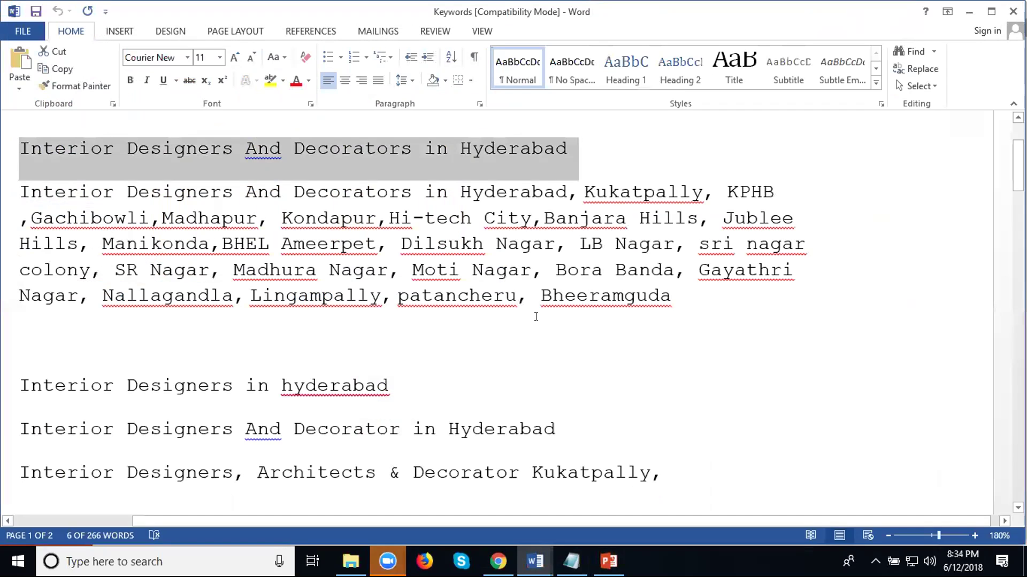
left_click(969, 11)
type("Interior Designers And Decorators in Hyderabad")
left_click(147, 277)
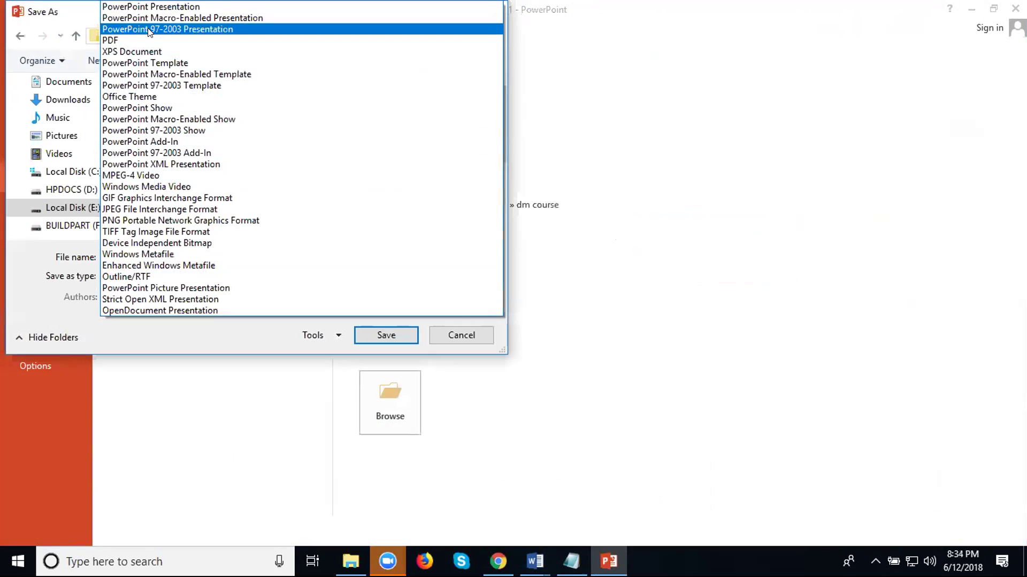
left_click(148, 30)
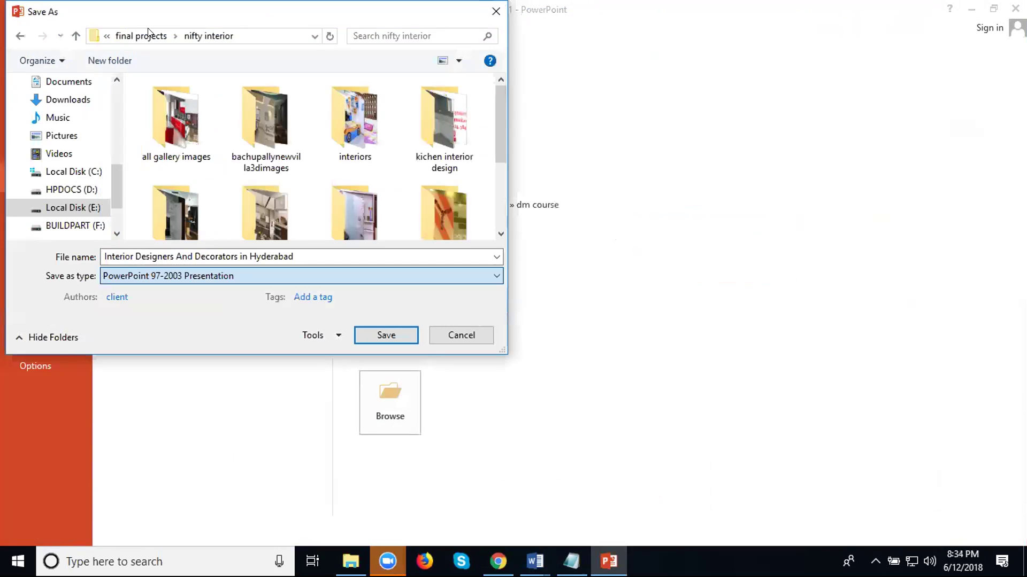
left_click(372, 331)
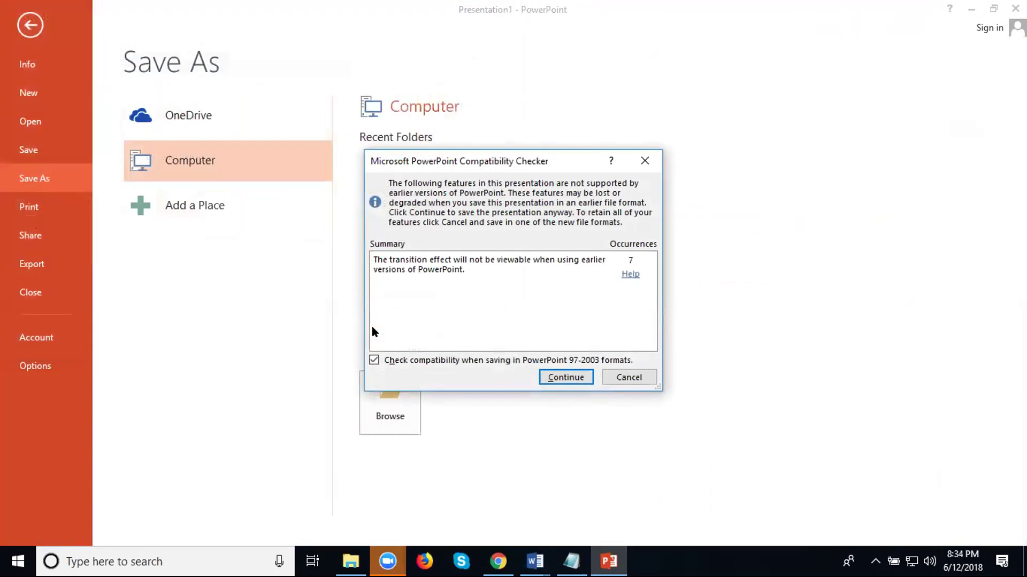
left_click(557, 377)
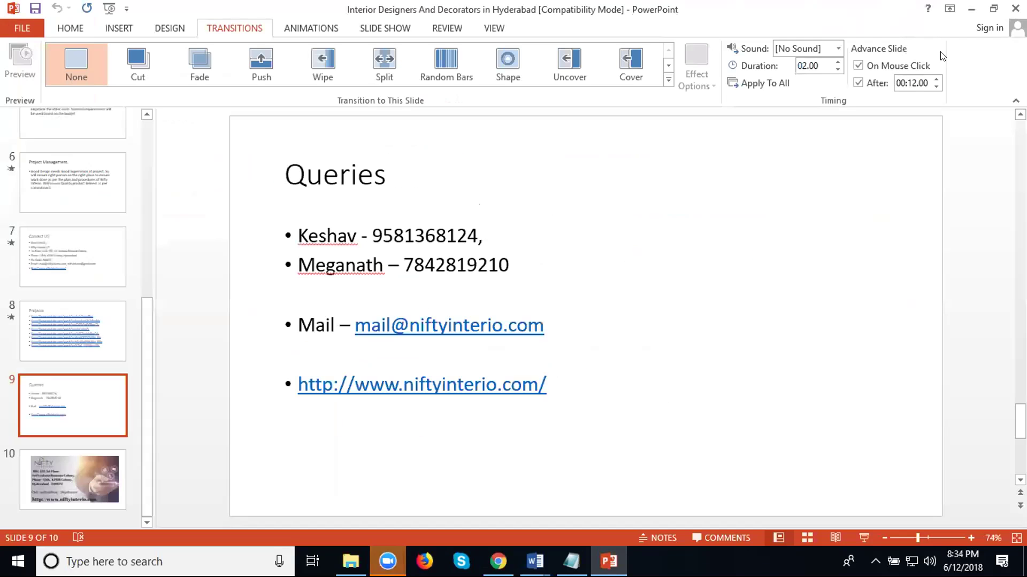
Apply the Blinds transition to the contact card slide, slide 10
left_click(98, 461)
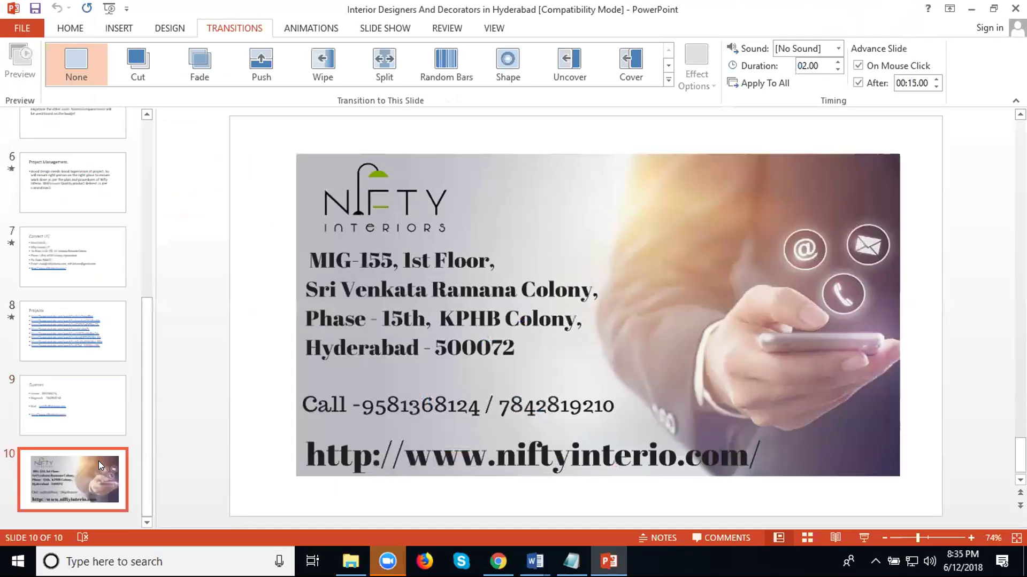
left_click(668, 80)
left_click(200, 138)
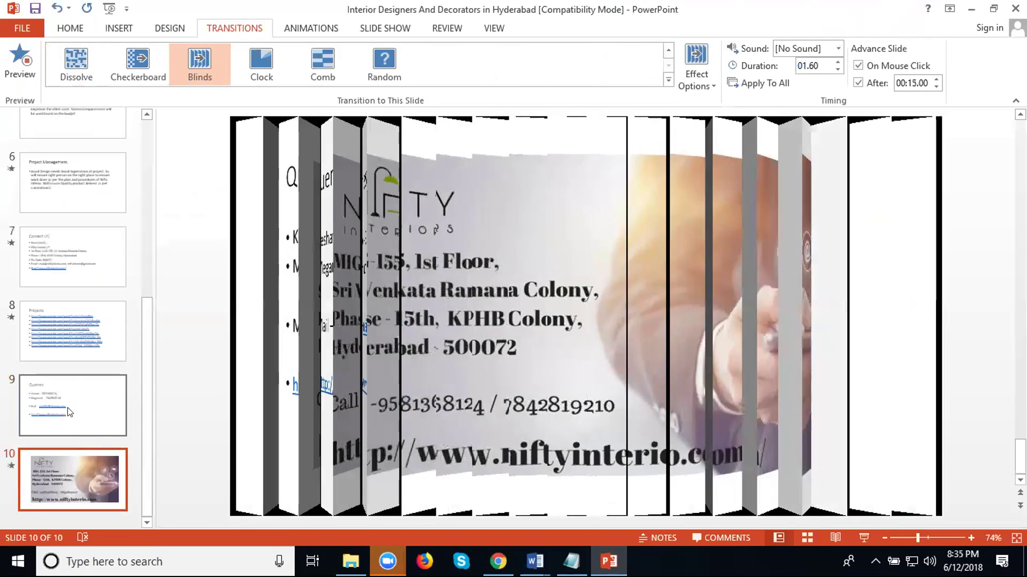
Apply the Checkerboard transition to the Queries slide and save the presentation, continuing past the compatibility check
left_click(69, 412)
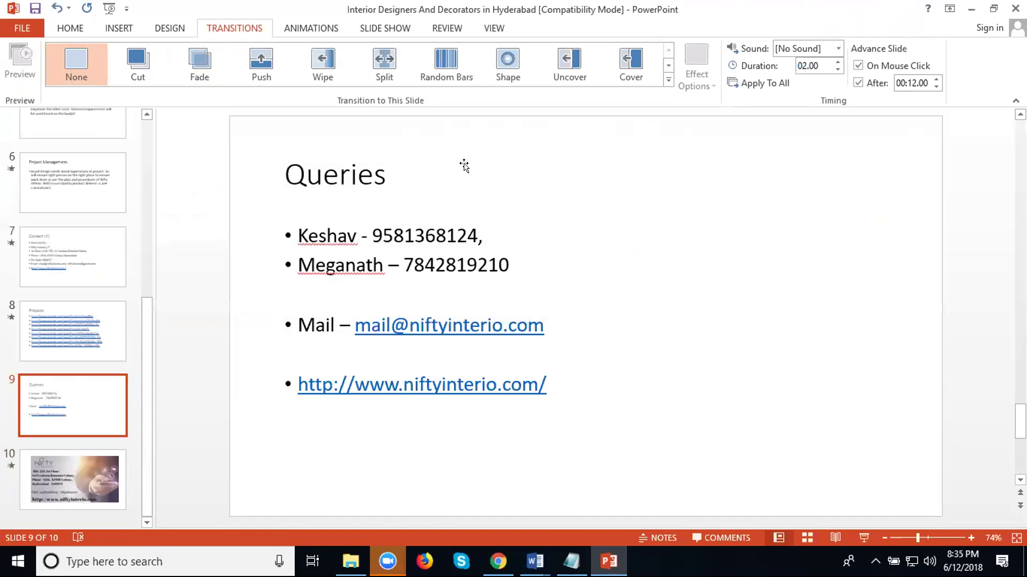
left_click(667, 80)
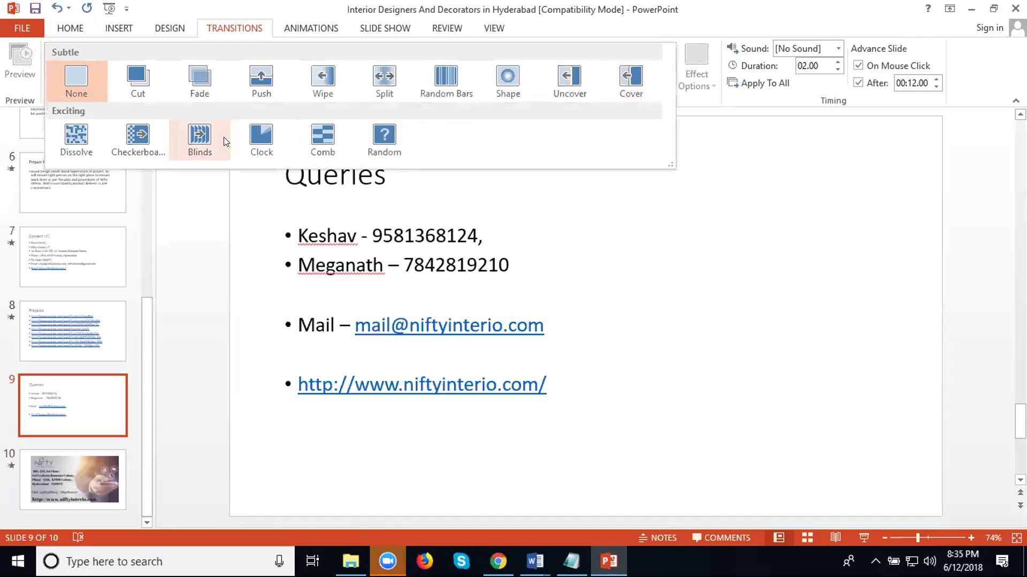
left_click(138, 141)
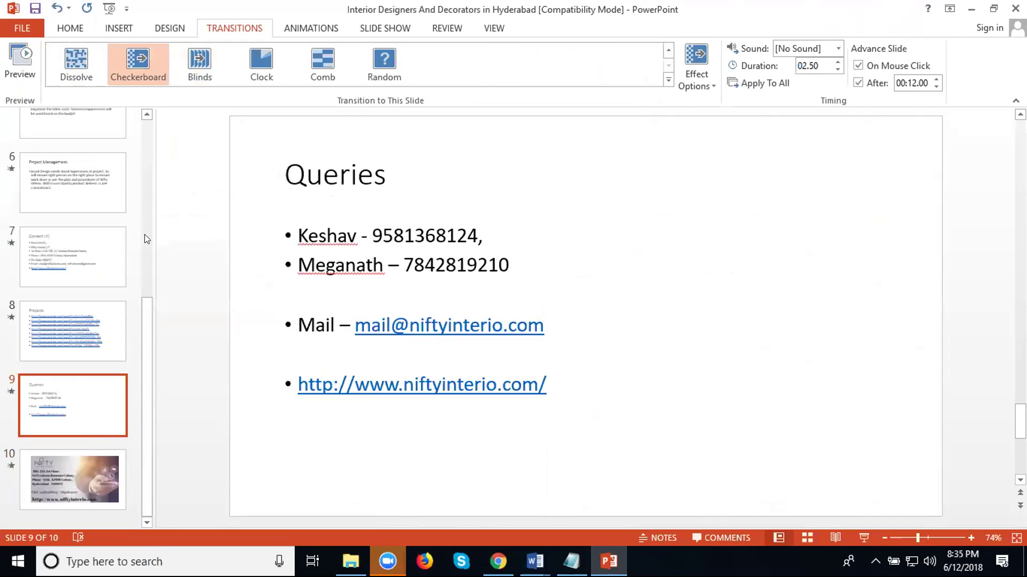
left_click(32, 9)
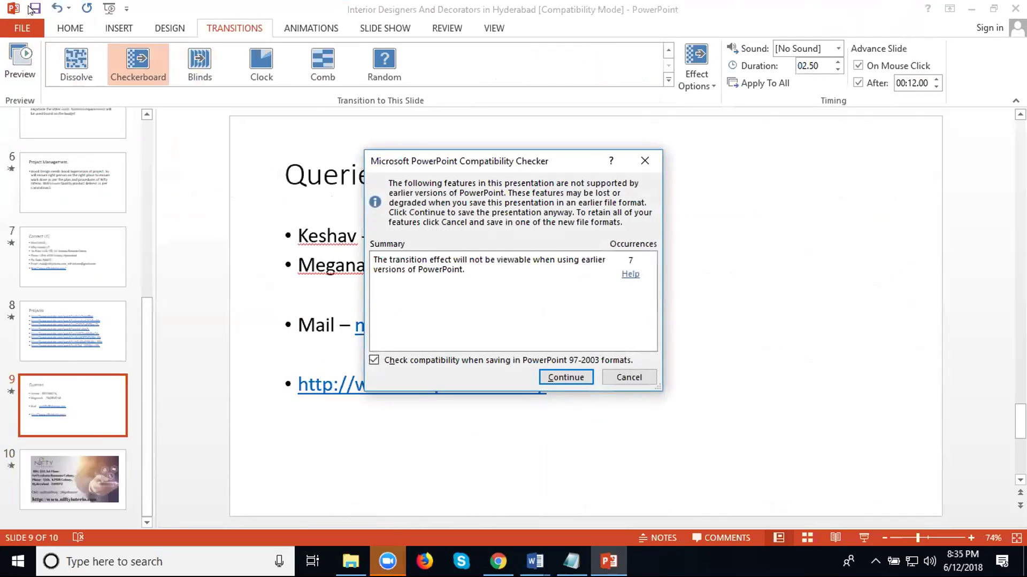
left_click(569, 378)
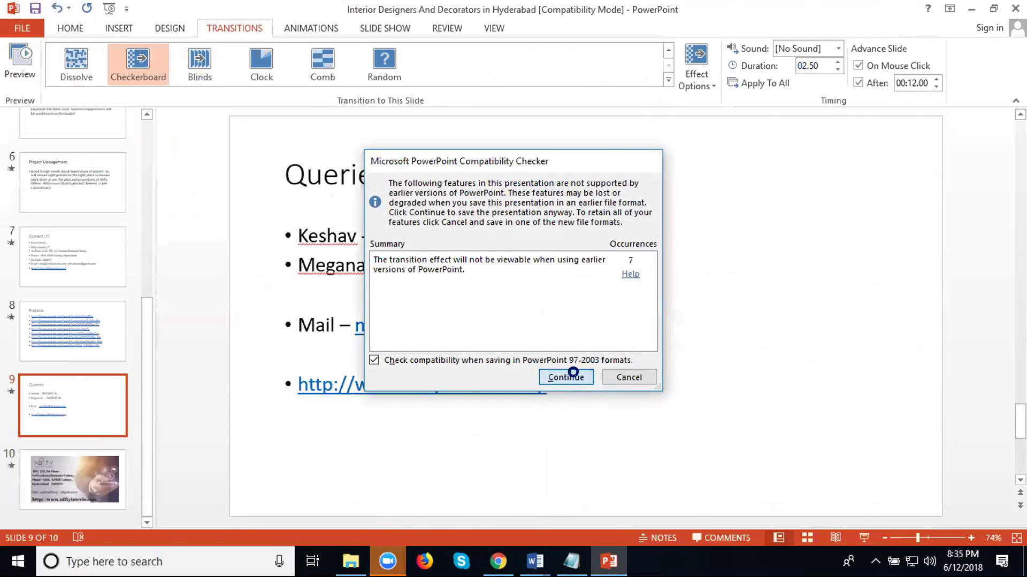
Play the slide show from the first slide to its end, exit it and dismiss the system notifications
scroll(32, 434, "up", 9)
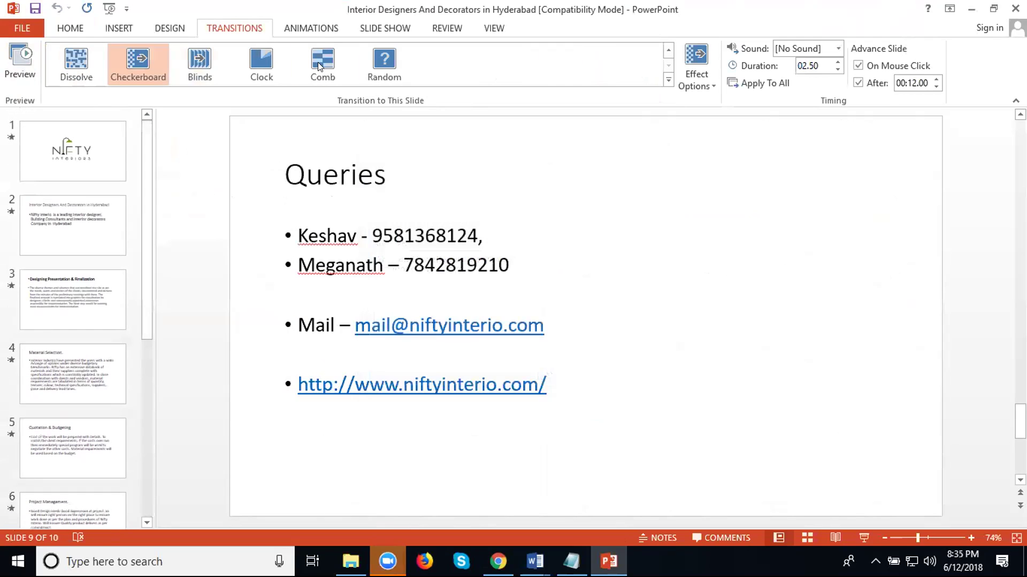
left_click(374, 30)
left_click(18, 68)
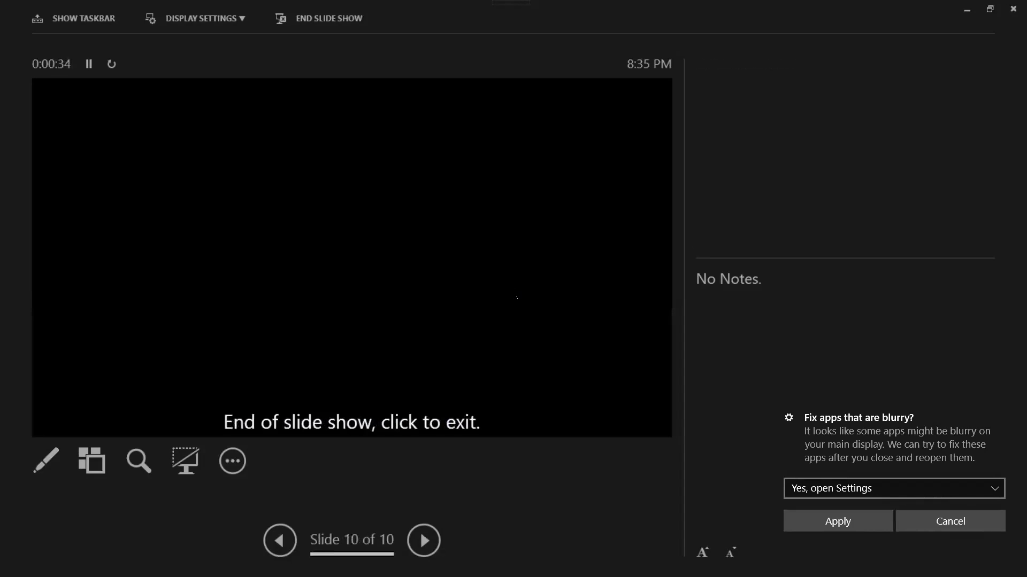
left_click(364, 205)
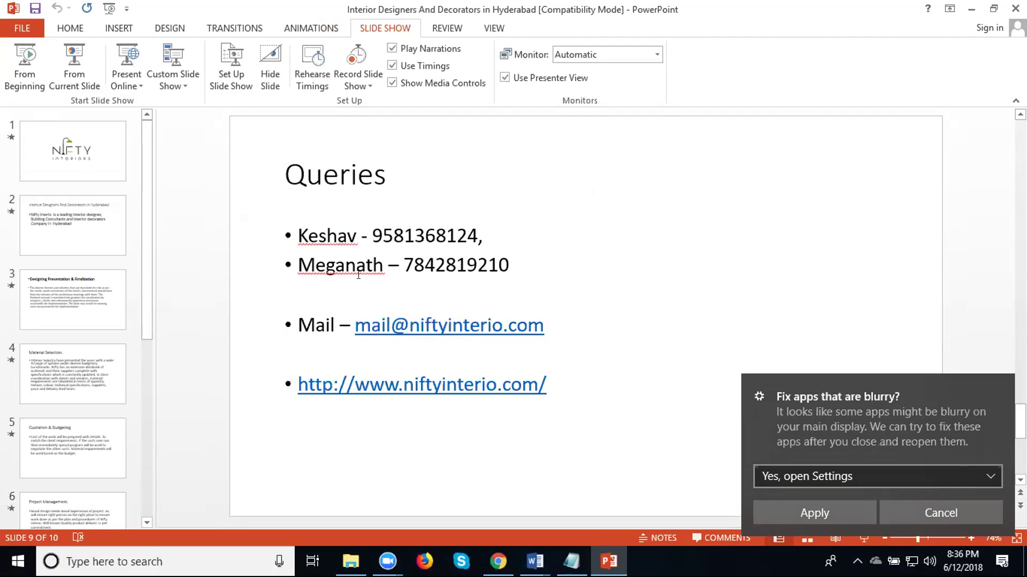
left_click(941, 513)
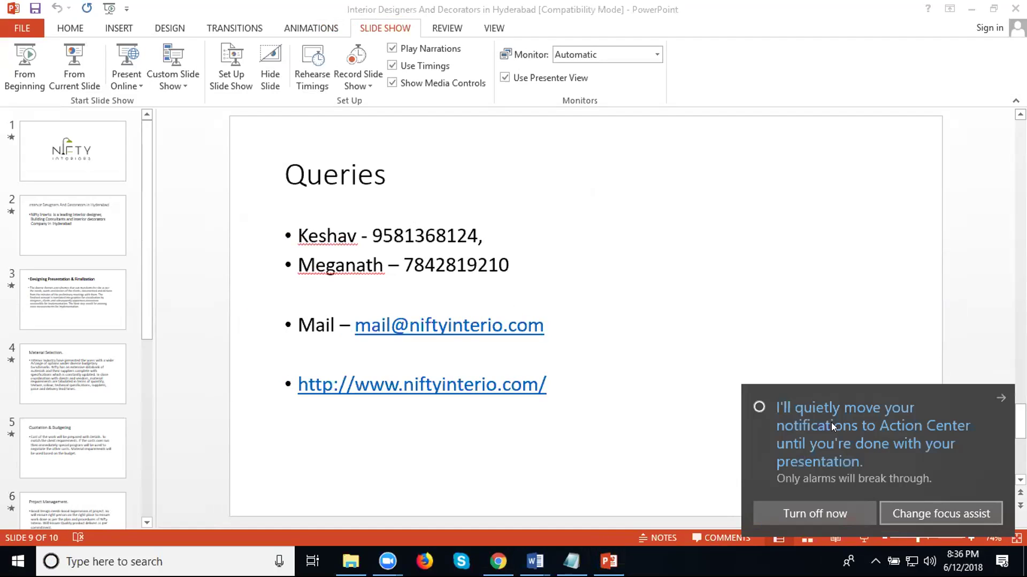
left_click(994, 399)
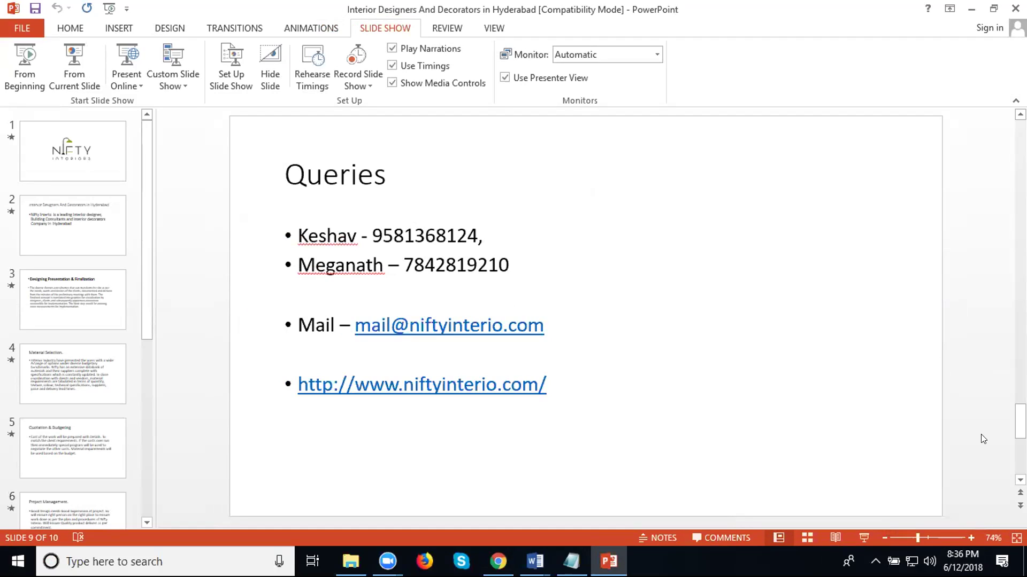